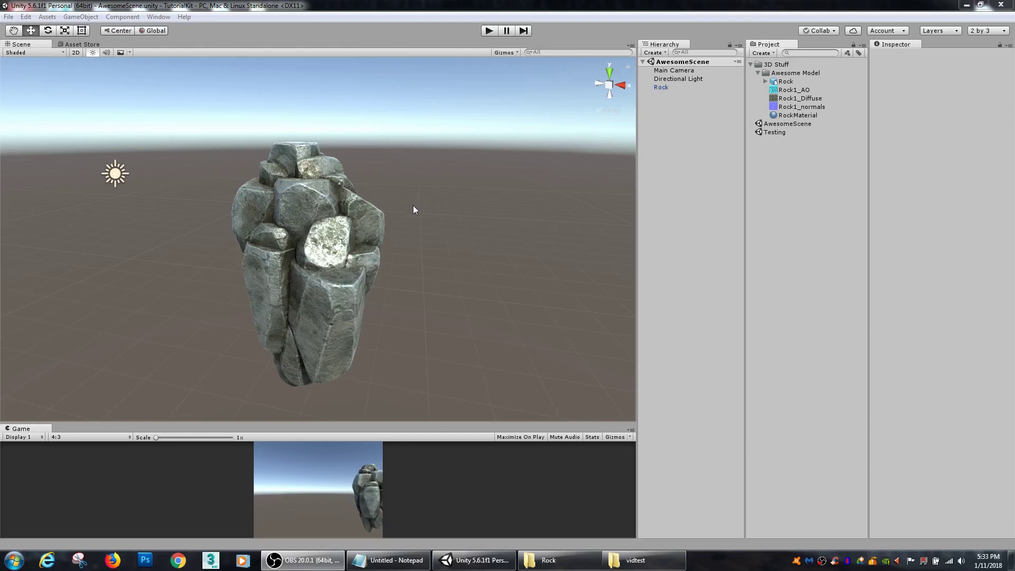
# - Select the Rock model, frame it in the Scene view, and orbit around it
pyautogui.keyDown('alt'); pyautogui.moveTo(414, 205); pyautogui.dragTo(377, 282); pyautogui.keyUp('alt')
pyautogui.click(370, 258)
pyautogui.press('f')
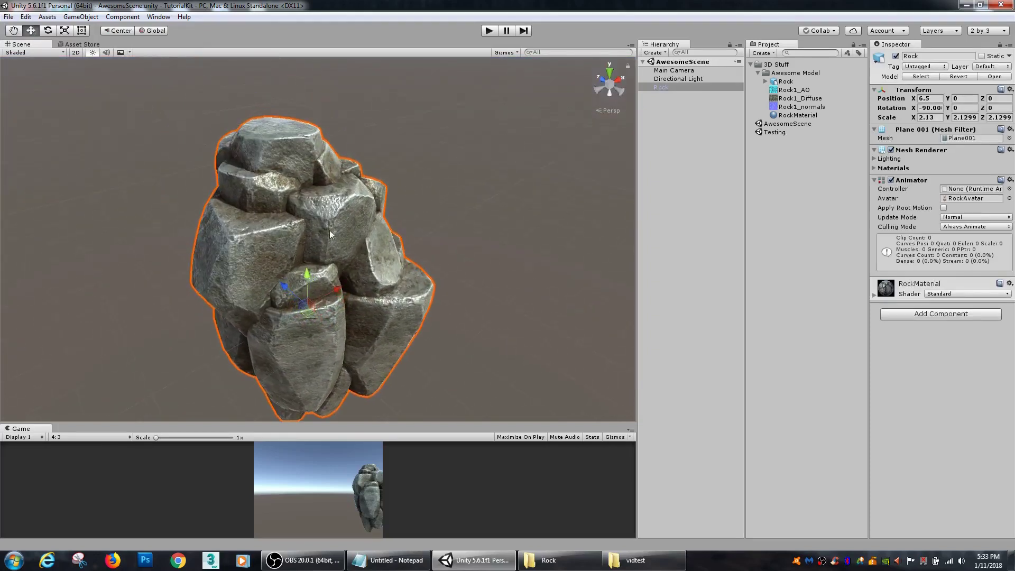
pyautogui.keyDown('alt'); pyautogui.moveTo(329, 230); pyautogui.dragTo(517, 279); pyautogui.keyUp('alt')
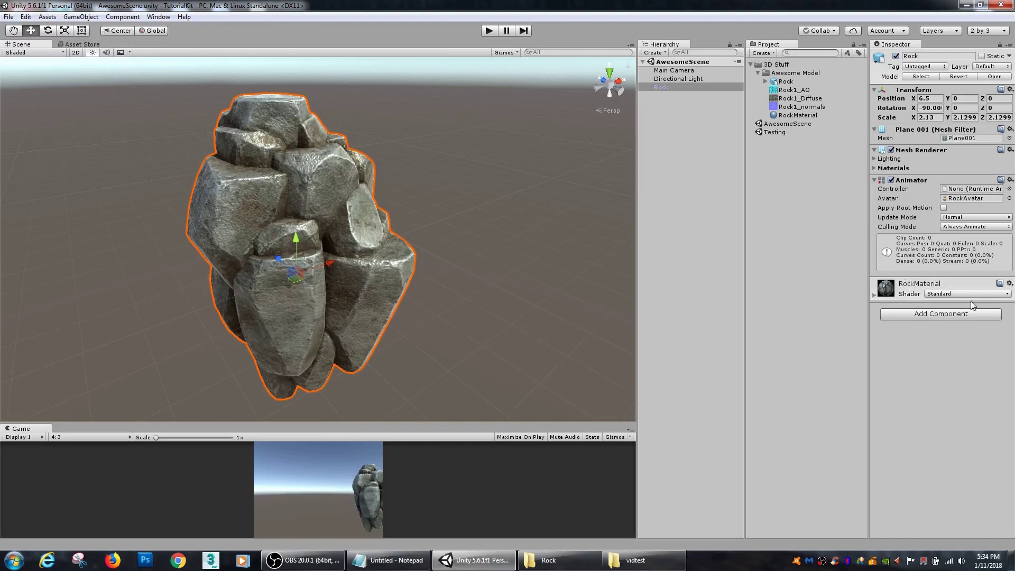
# - Add a Box Collider from the Physics components to the Rock
pyautogui.click(122, 17)
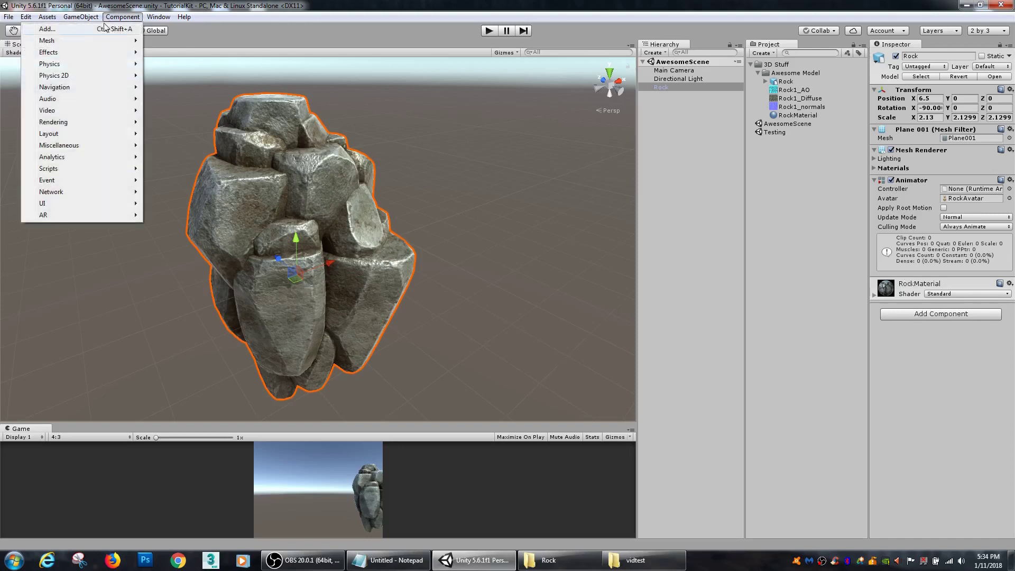
pyautogui.moveTo(74, 66)
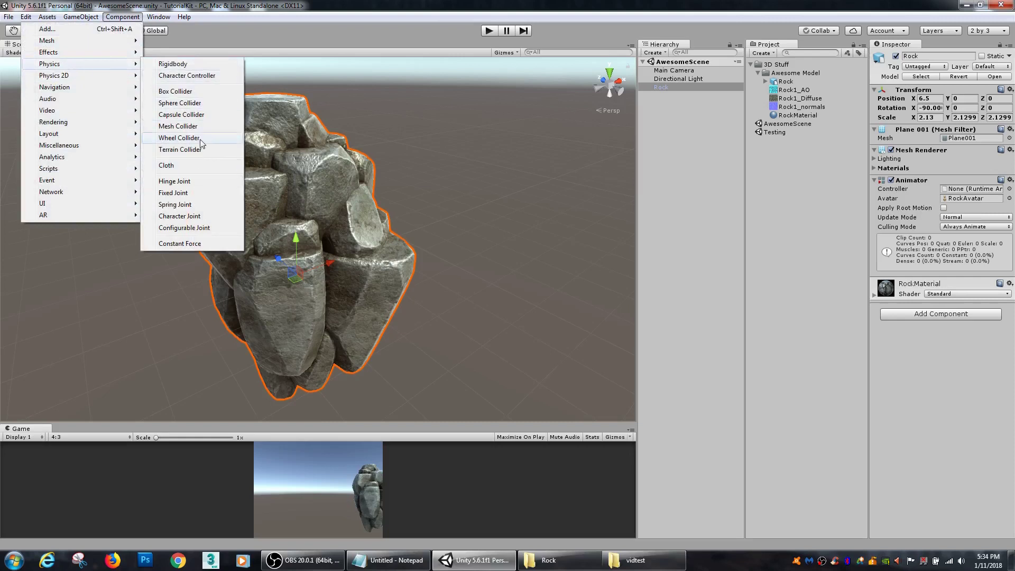
pyautogui.click(326, 7)
pyautogui.click(945, 315)
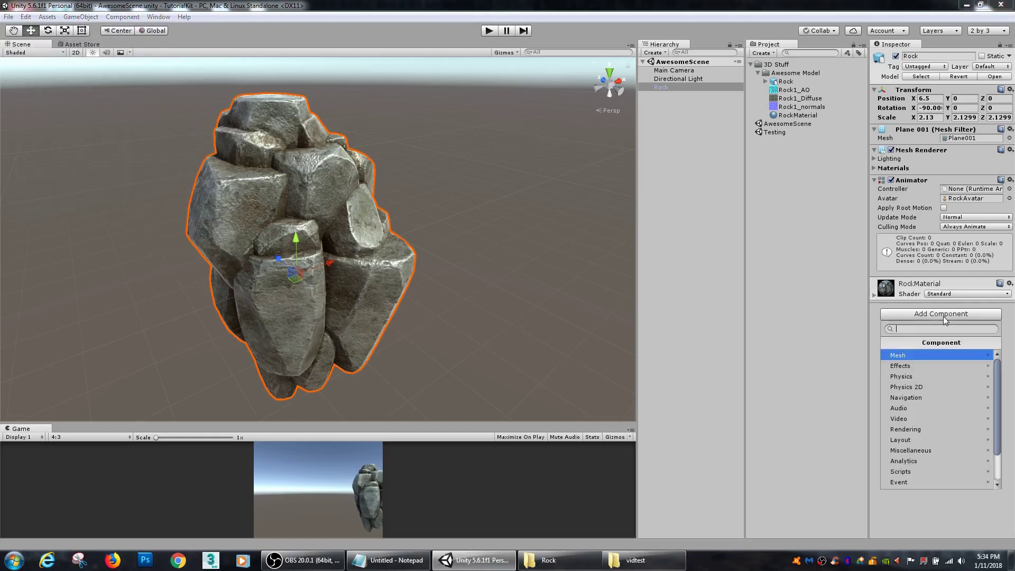
pyautogui.click(918, 376)
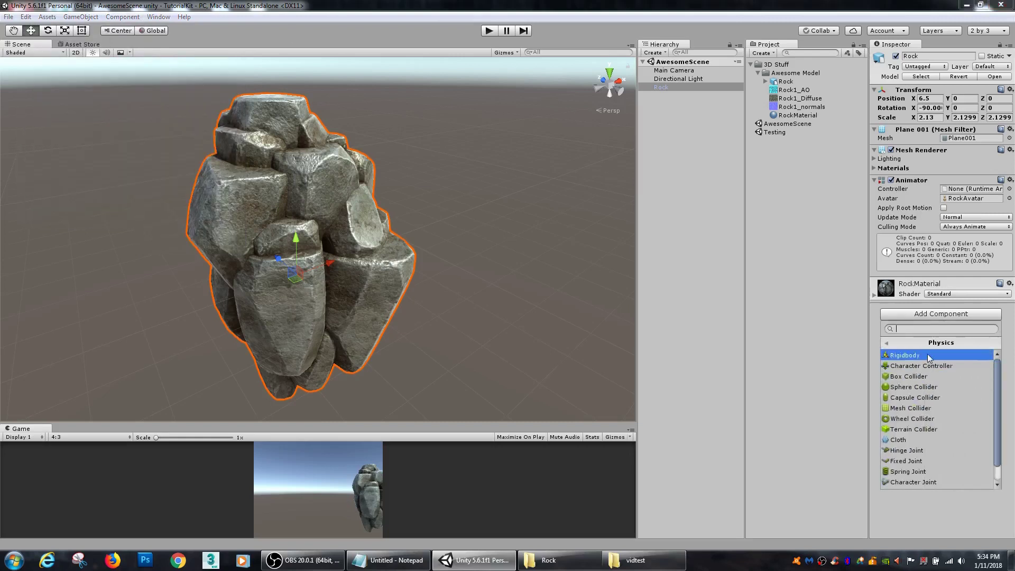
pyautogui.click(922, 375)
# - Orbit around the rock to inspect its 2.15 × 2.01 × 3.80 collider box from several angles
pyautogui.keyDown('alt'); pyautogui.moveTo(419, 290); pyautogui.dragTo(391, 265); pyautogui.keyUp('alt')
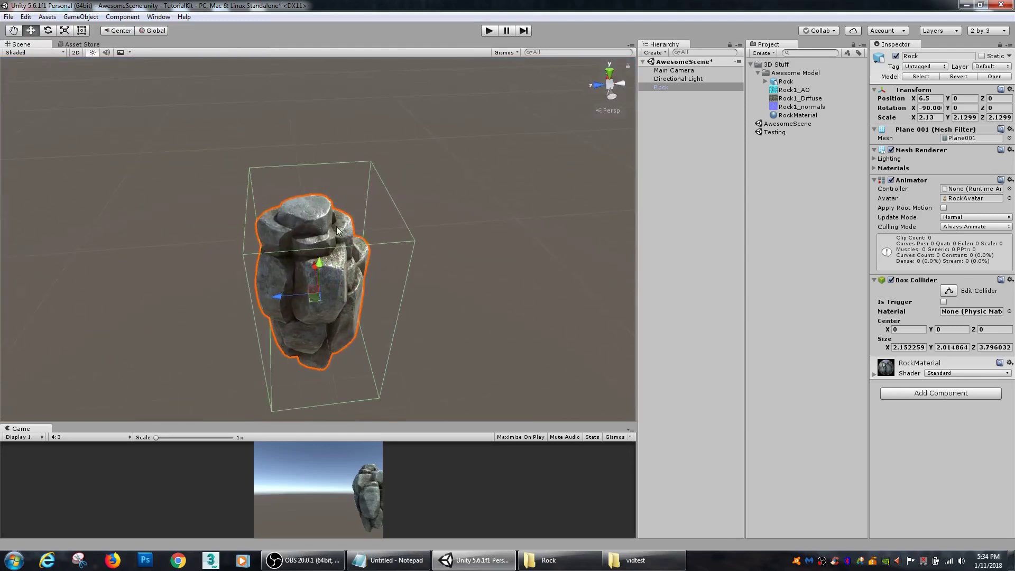
pyautogui.keyDown('alt'); pyautogui.moveTo(312, 213); pyautogui.dragTo(457, 340); pyautogui.keyUp('alt')
pyautogui.keyDown('alt'); pyautogui.moveTo(242, 224); pyautogui.dragTo(371, 180); pyautogui.keyUp('alt')
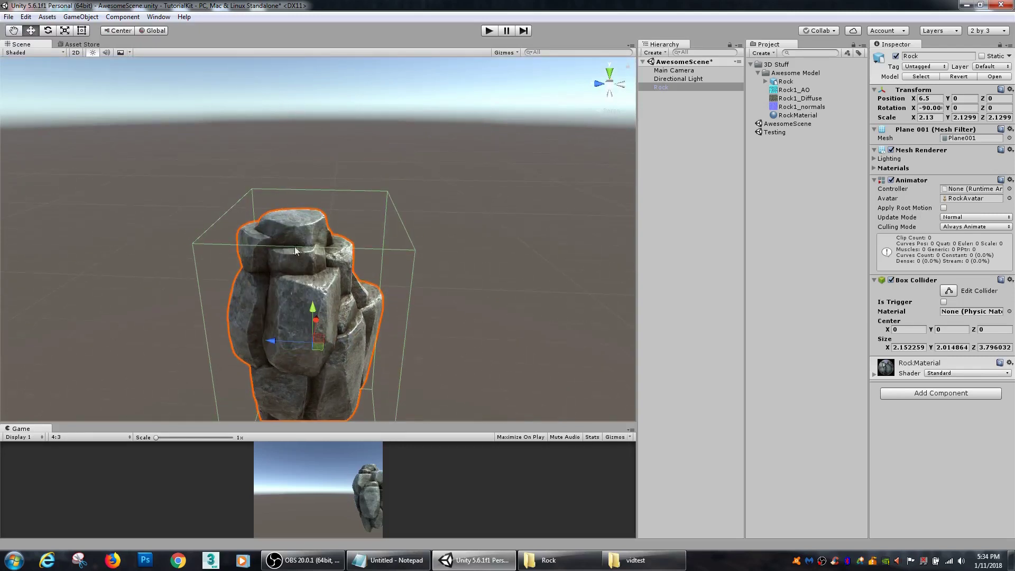
pyautogui.keyDown('alt'); pyautogui.moveTo(333, 242); pyautogui.dragTo(376, 188); pyautogui.keyUp('alt')
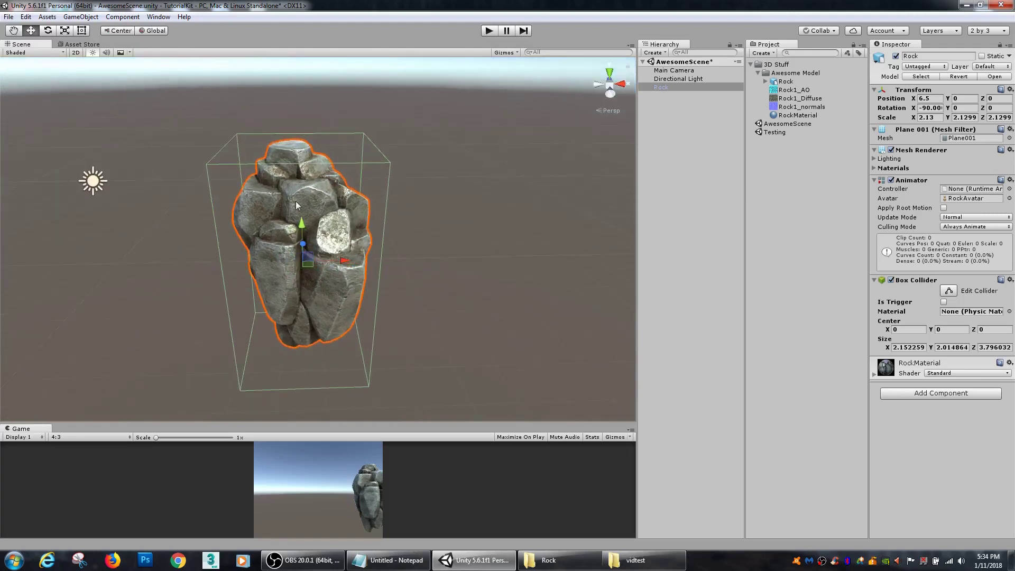
pyautogui.keyDown('alt'); pyautogui.moveTo(296, 205); pyautogui.dragTo(289, 158); pyautogui.keyUp('alt')
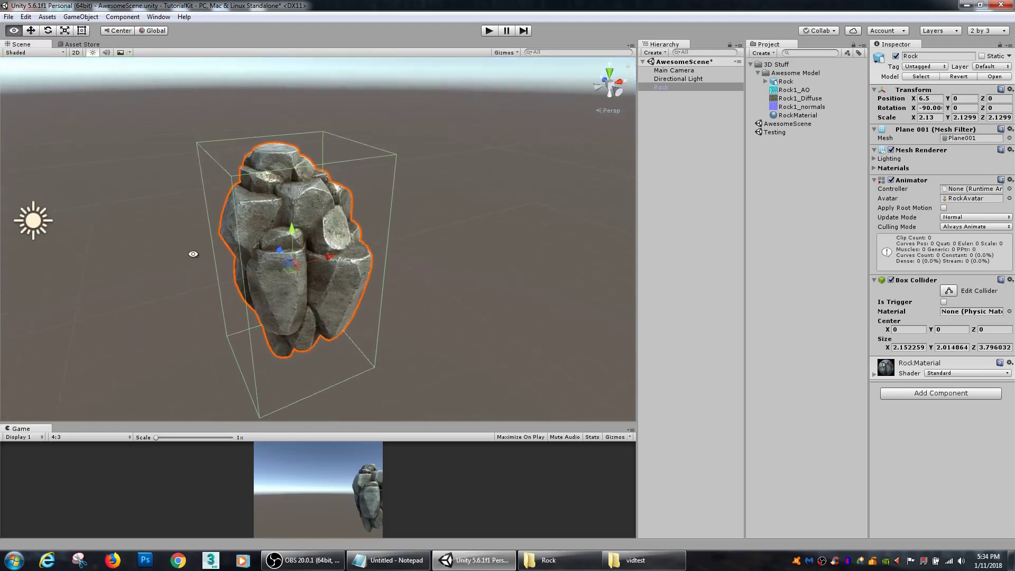
pyautogui.keyDown('alt'); pyautogui.moveTo(192, 251); pyautogui.dragTo(353, 282); pyautogui.keyUp('alt')
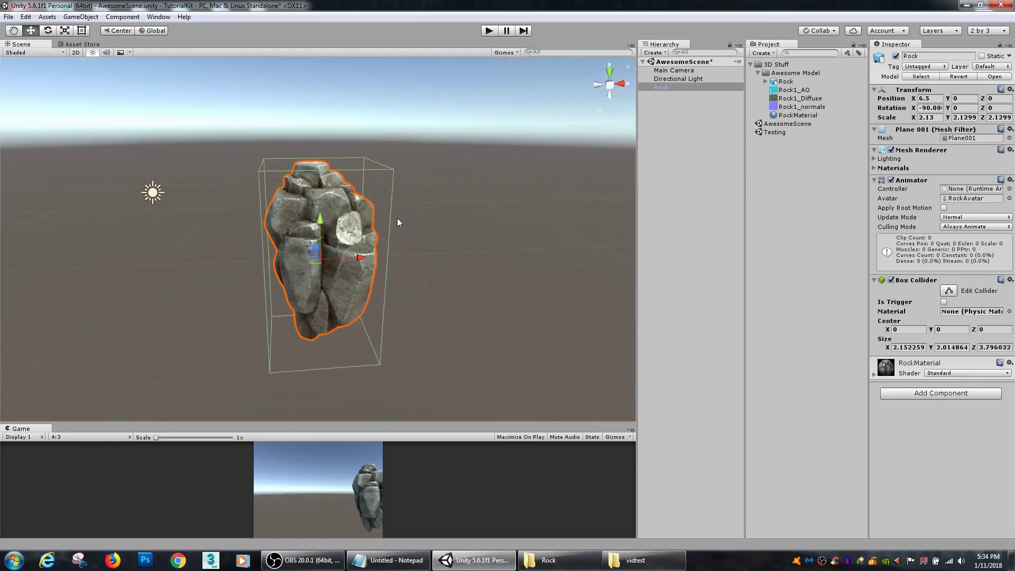
pyautogui.keyDown('alt'); pyautogui.moveTo(593, 217); pyautogui.dragTo(364, 180); pyautogui.keyUp('alt')
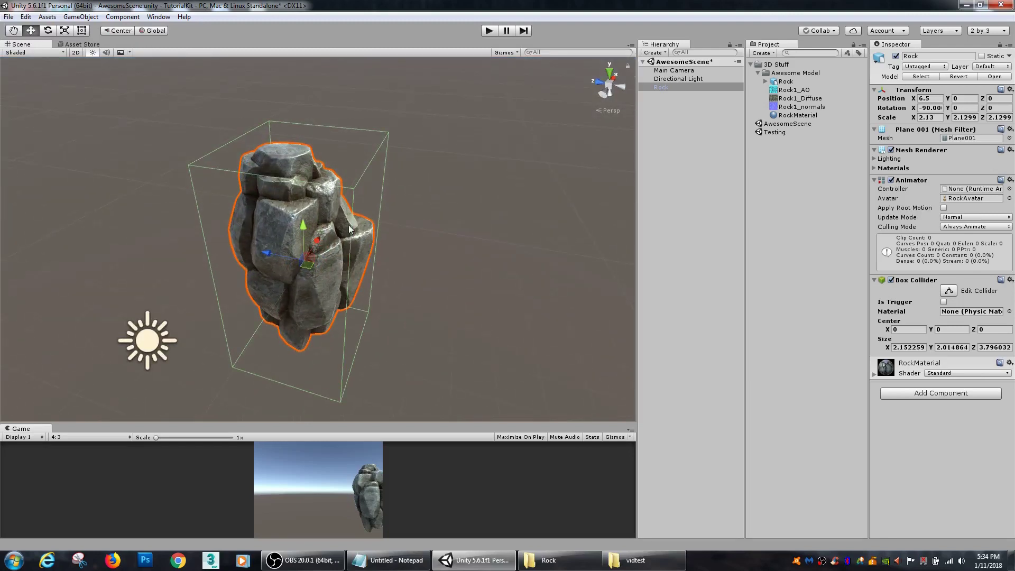
pyautogui.keyDown('alt'); pyautogui.moveTo(349, 228); pyautogui.dragTo(453, 296); pyautogui.keyUp('alt')
pyautogui.click(458, 275)
pyautogui.click(372, 278)
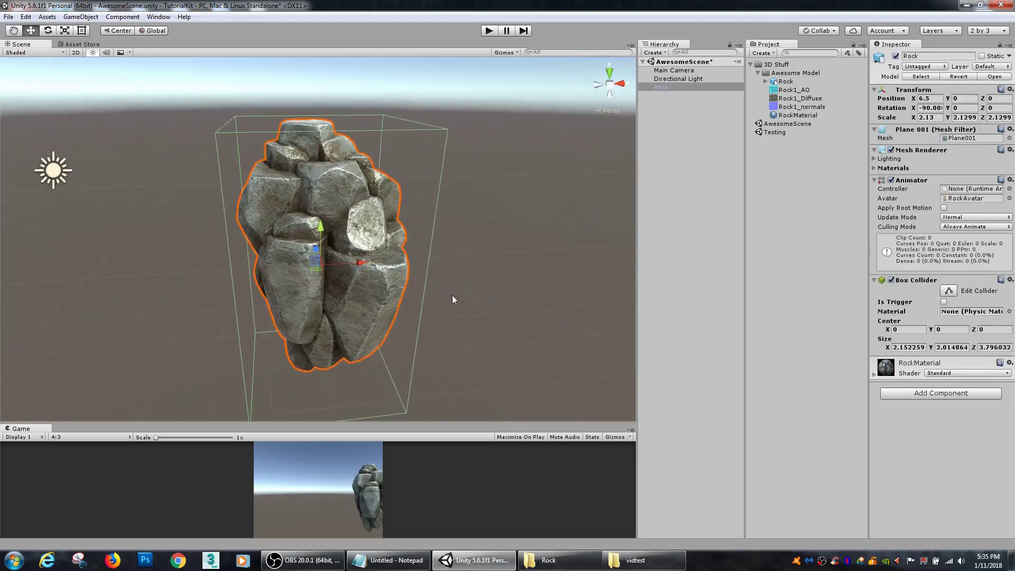
pyautogui.keyDown('alt'); pyautogui.moveTo(463, 261); pyautogui.dragTo(420, 253); pyautogui.keyUp('alt')
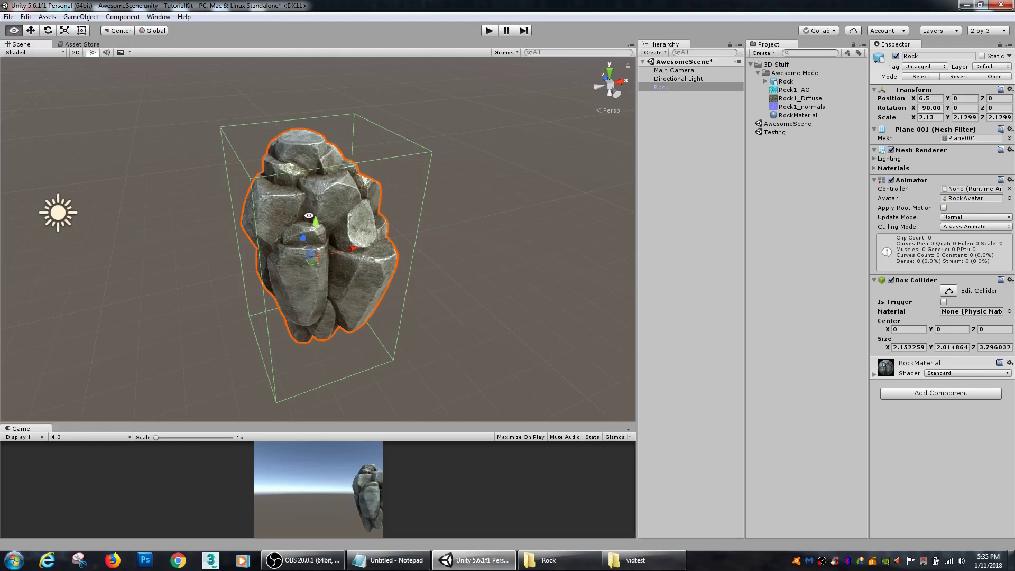
pyautogui.keyDown('alt'); pyautogui.moveTo(309, 214); pyautogui.dragTo(259, 176); pyautogui.keyUp('alt')
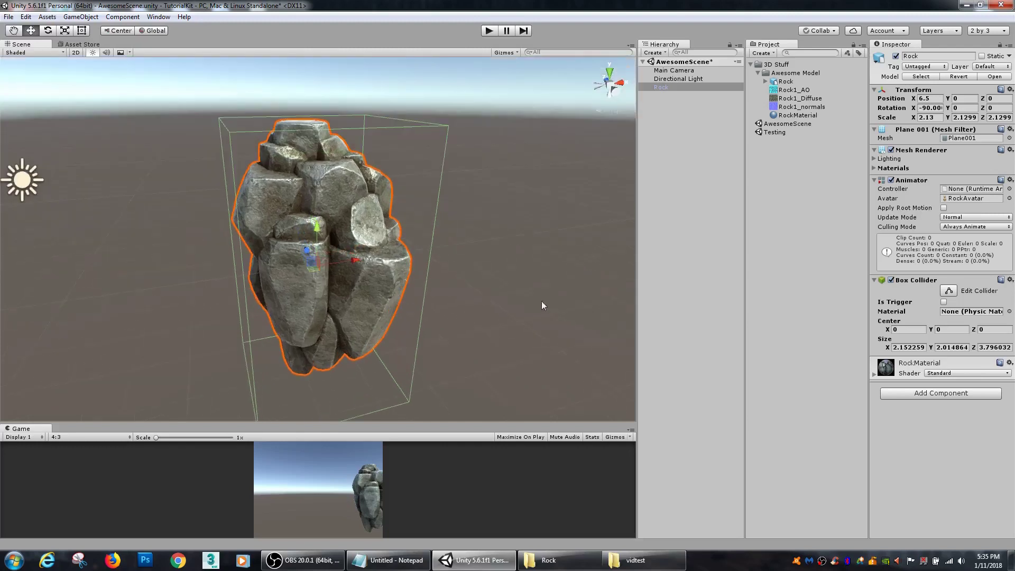
# - Remove the Rock's Box Collider and add a Sphere Collider instead
pyautogui.rightClick(918, 285)
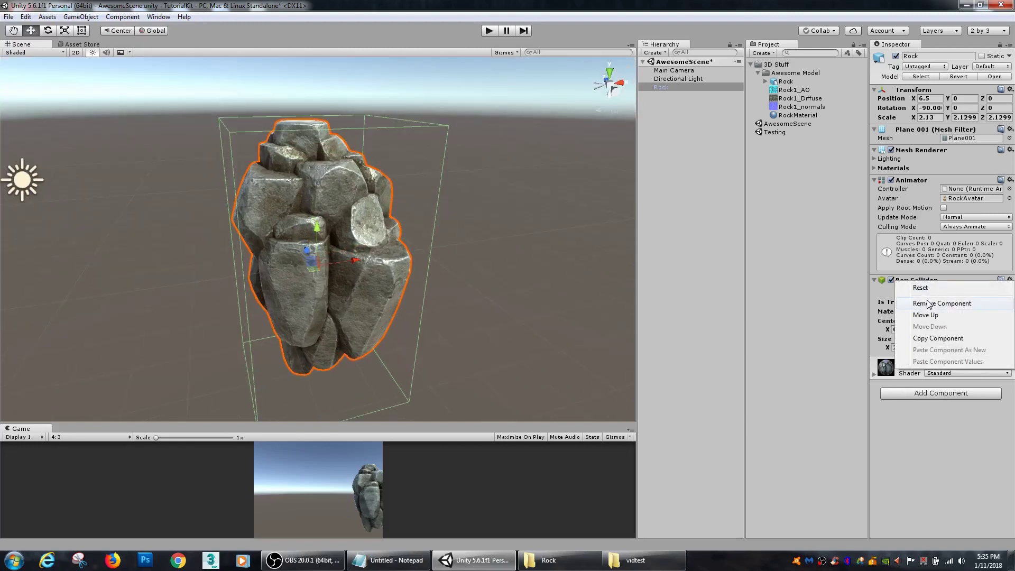
pyautogui.click(927, 304)
pyautogui.click(930, 314)
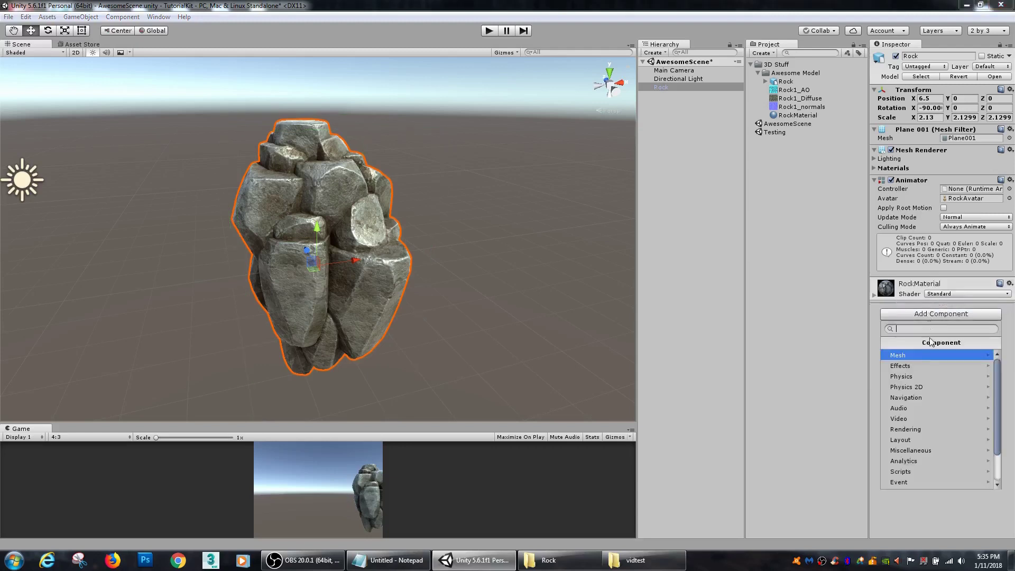
pyautogui.click(913, 375)
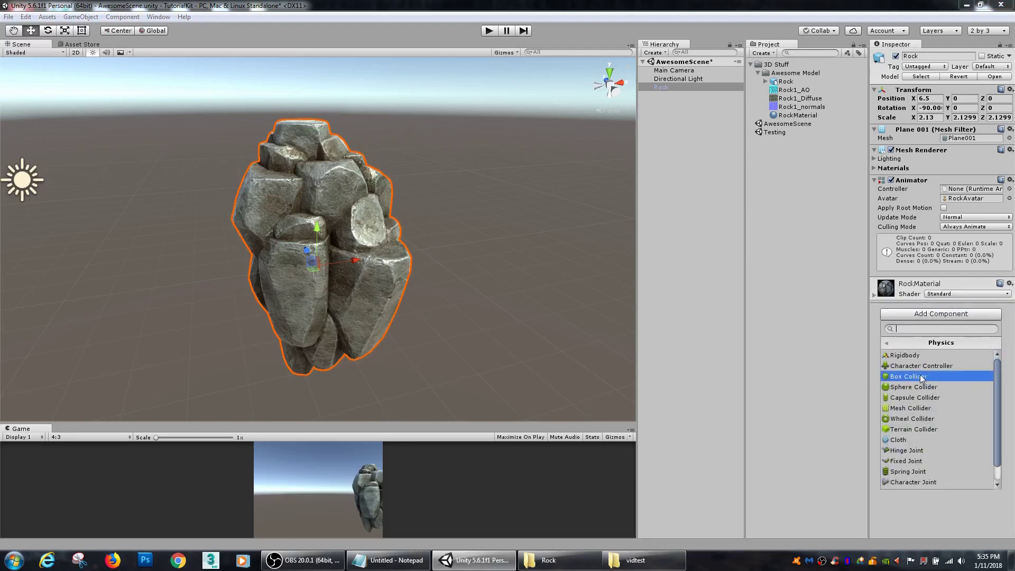
pyautogui.click(918, 388)
# - Set the sphere collider radius to 1.9 and centre it at 0.06, -0.46, 0.36
pyautogui.moveTo(519, 311)
pyautogui.keyDown('alt'); pyautogui.mouseDown()
pyautogui.moveTo(582, 283)
pyautogui.moveTo(508, 297)
pyautogui.mouseUp(); pyautogui.keyUp('alt')
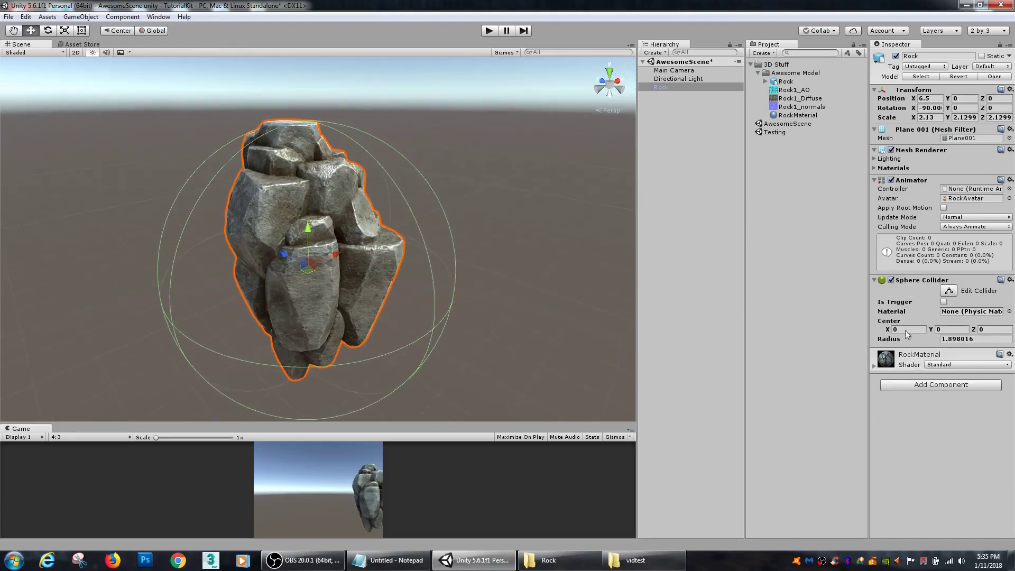
pyautogui.moveTo(936, 341); pyautogui.dragTo(892, 332)
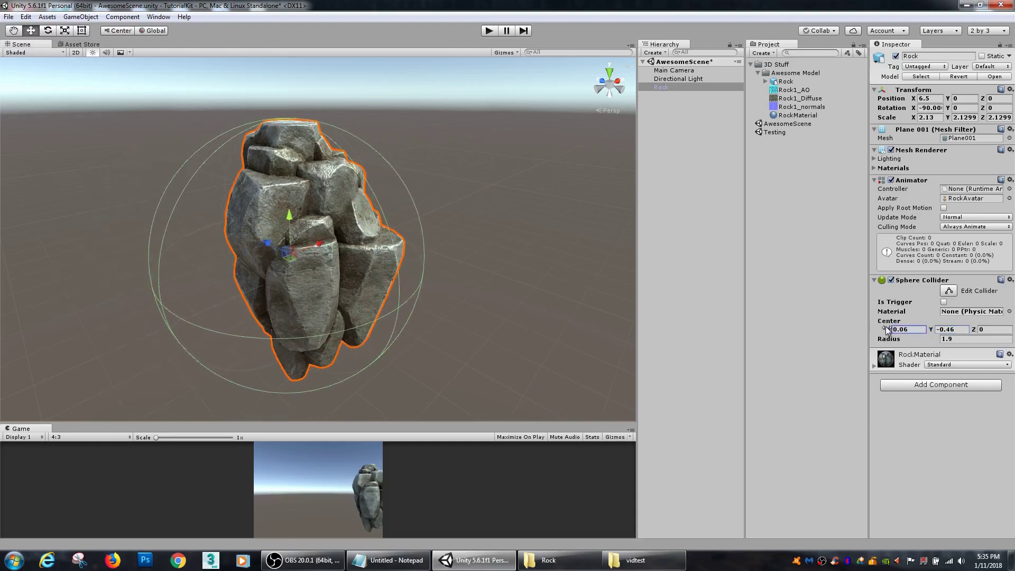
pyautogui.moveTo(972, 330); pyautogui.dragTo(986, 331)
pyautogui.rightClick(919, 283)
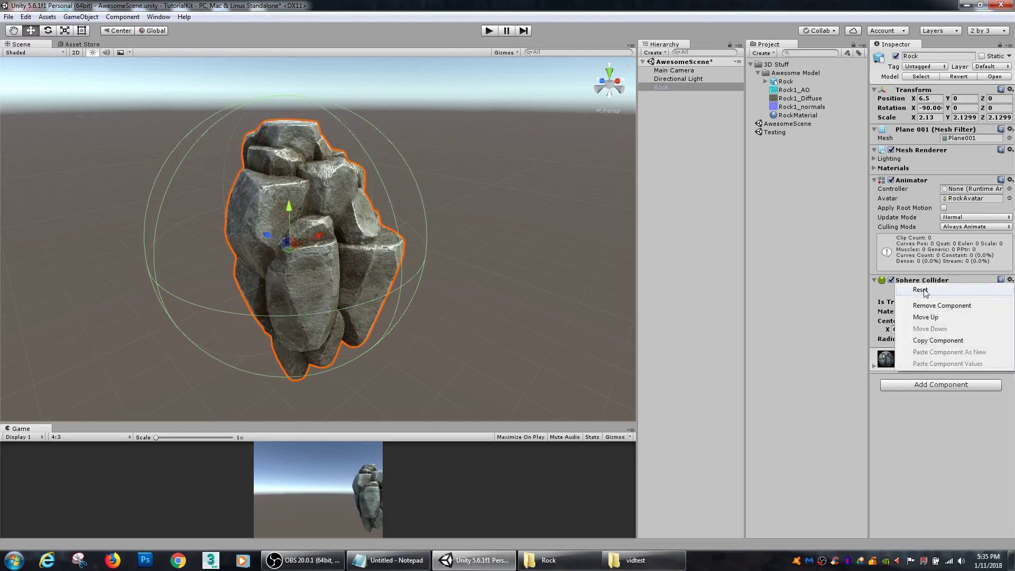
pyautogui.click(927, 306)
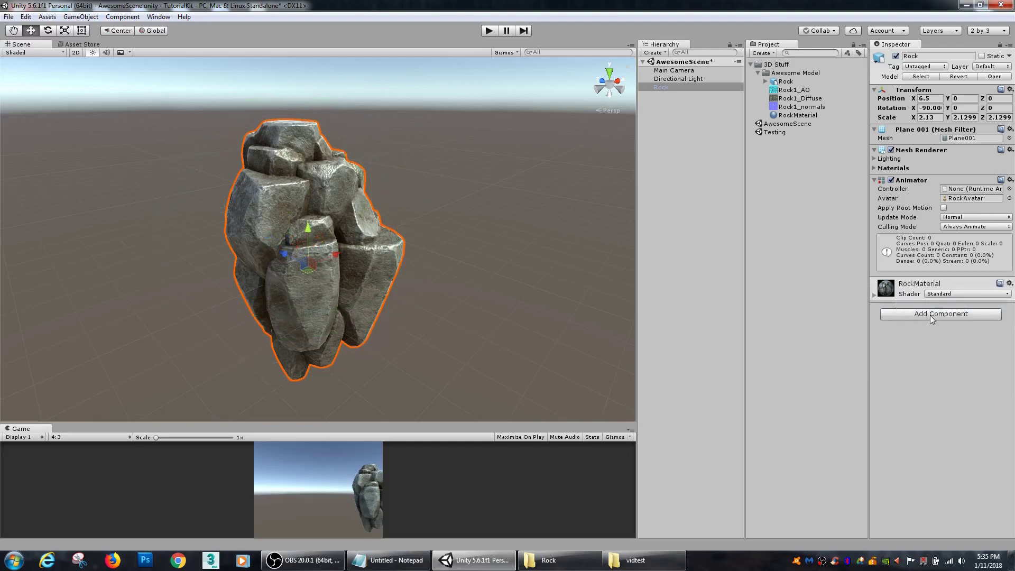
pyautogui.click(930, 314)
pyautogui.click(917, 379)
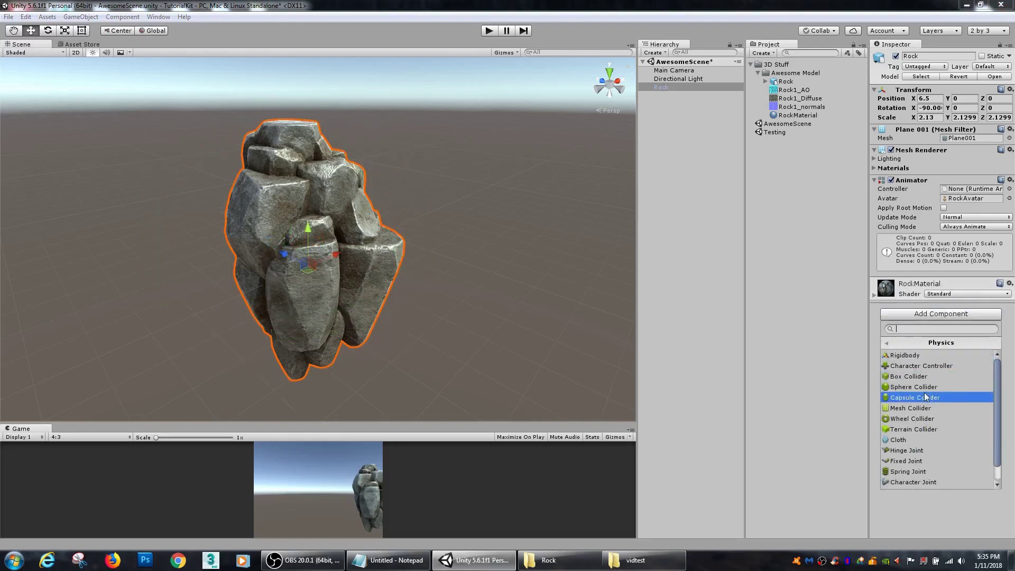
pyautogui.click(924, 393)
pyautogui.moveTo(938, 340)
pyautogui.mouseDown()
pyautogui.moveTo(926, 342)
pyautogui.moveTo(938, 353)
pyautogui.mouseUp()
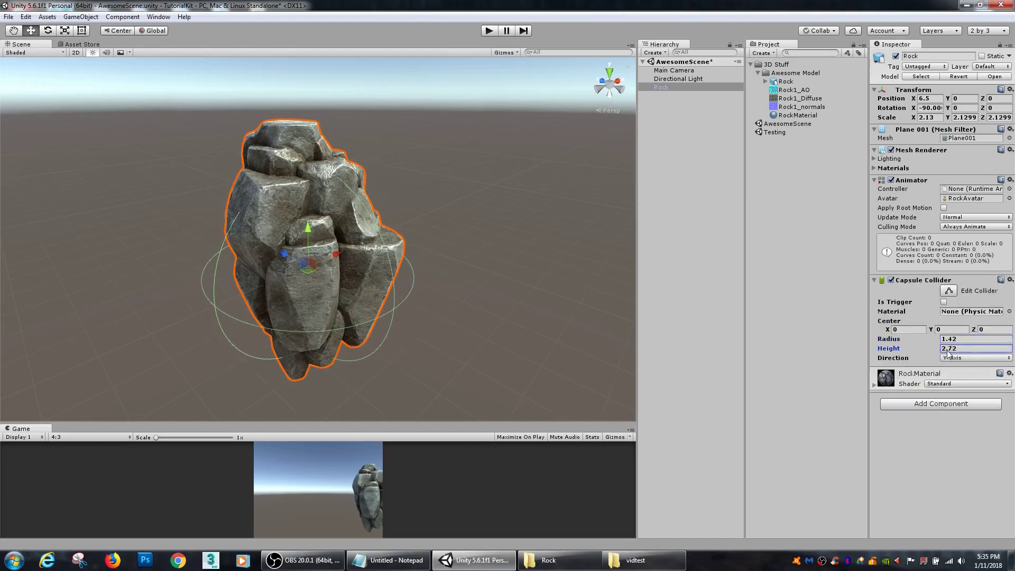
pyautogui.doubleClick(961, 349)
pyautogui.write('59')
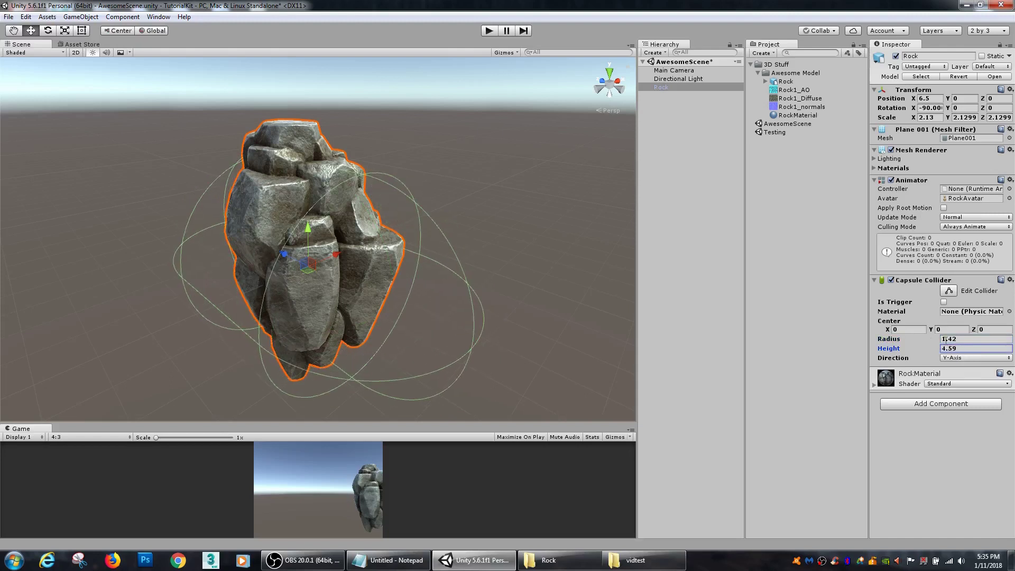
pyautogui.moveTo(938, 349); pyautogui.dragTo(932, 343)
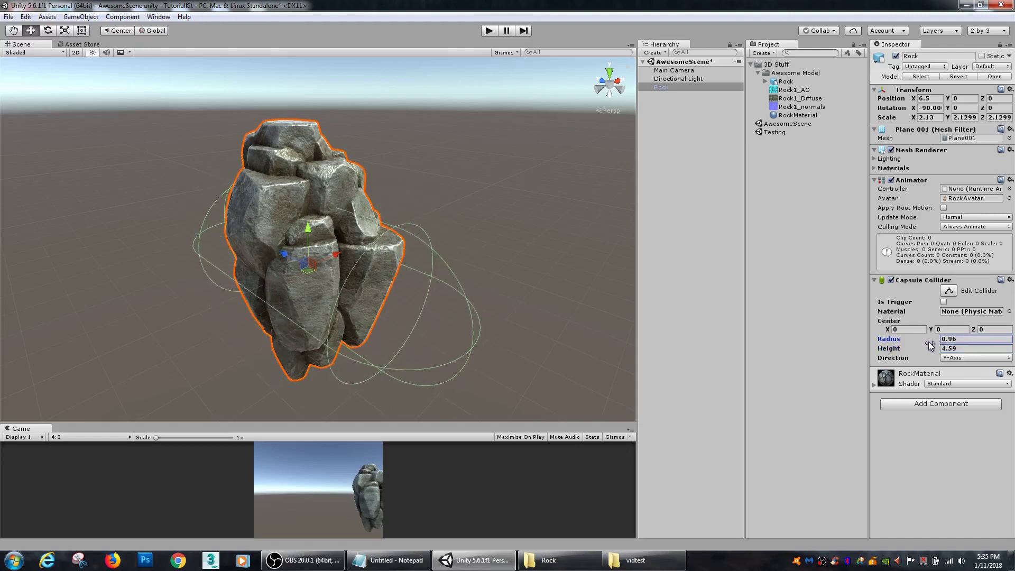
pyautogui.click(944, 358)
pyautogui.click(954, 369)
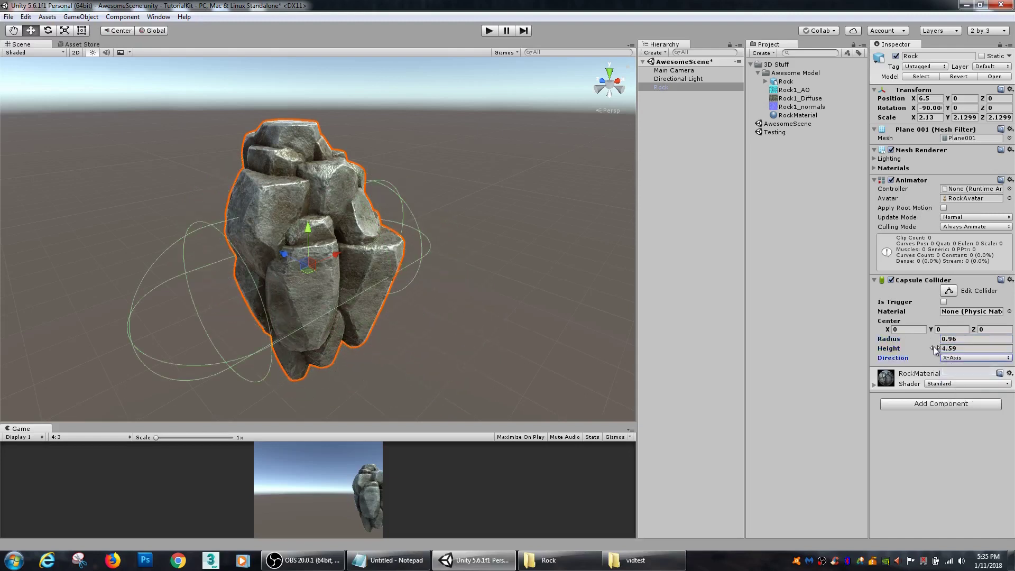
pyautogui.click(951, 358)
pyautogui.click(966, 392)
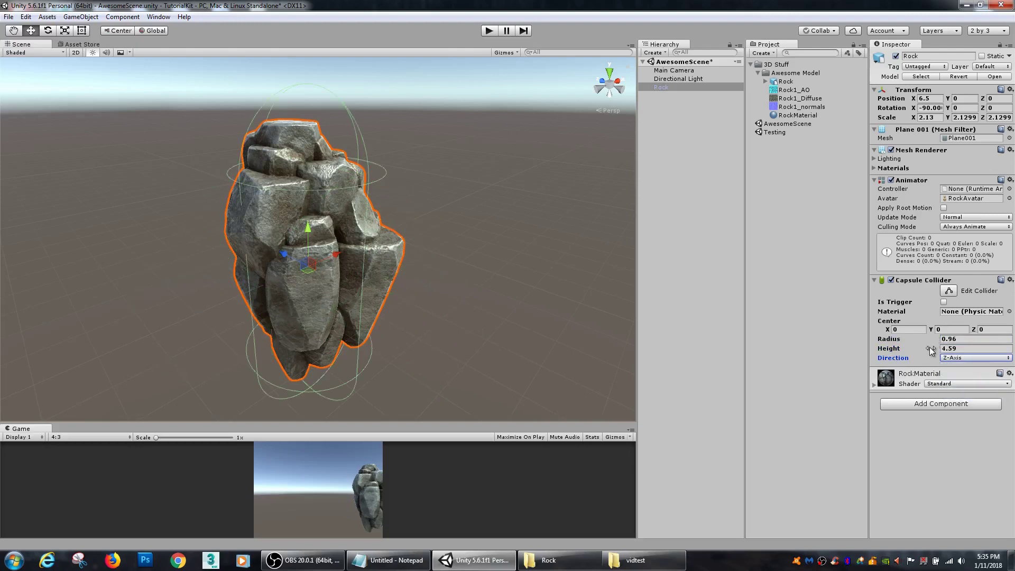
pyautogui.moveTo(936, 347)
pyautogui.mouseDown()
pyautogui.moveTo(922, 344)
pyautogui.moveTo(946, 349)
pyautogui.mouseUp()
pyautogui.keyDown('alt'); pyautogui.moveTo(502, 285); pyautogui.dragTo(366, 253); pyautogui.keyUp('alt')
pyautogui.keyDown('alt'); pyautogui.moveTo(311, 214); pyautogui.dragTo(435, 294); pyautogui.keyUp('alt')
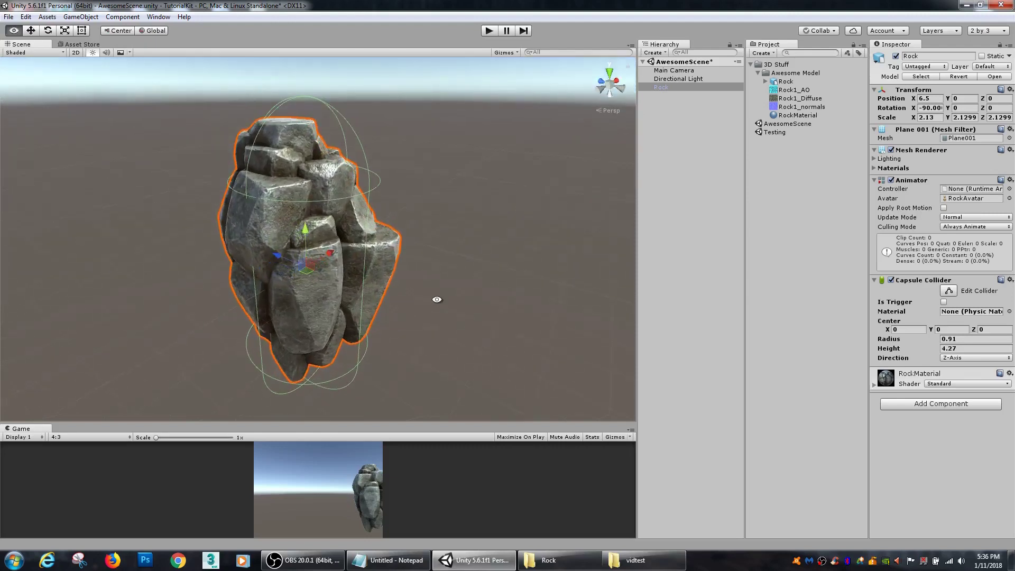
pyautogui.moveTo(931, 331); pyautogui.dragTo(948, 344)
pyautogui.write('0')
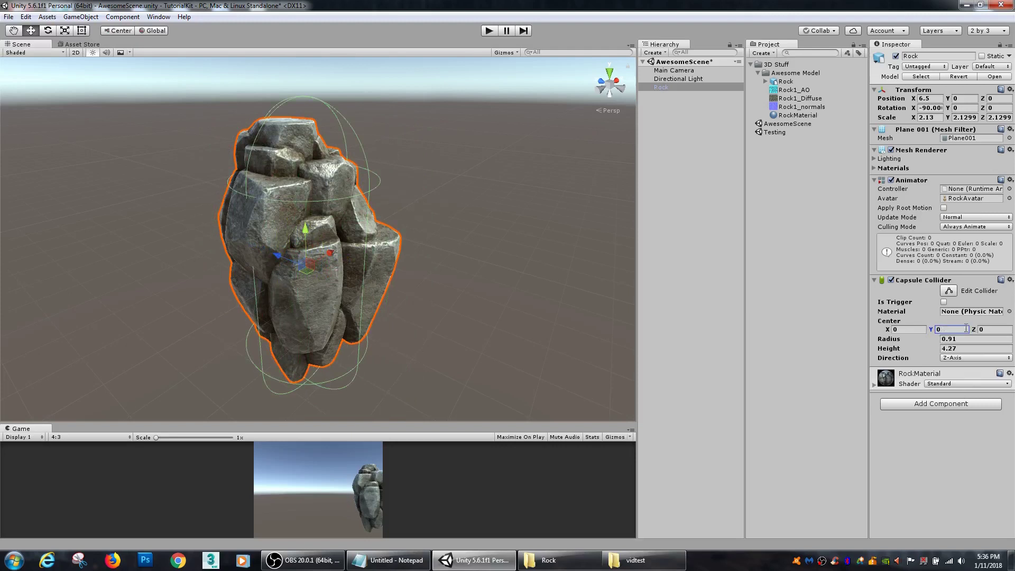
pyautogui.click(954, 359)
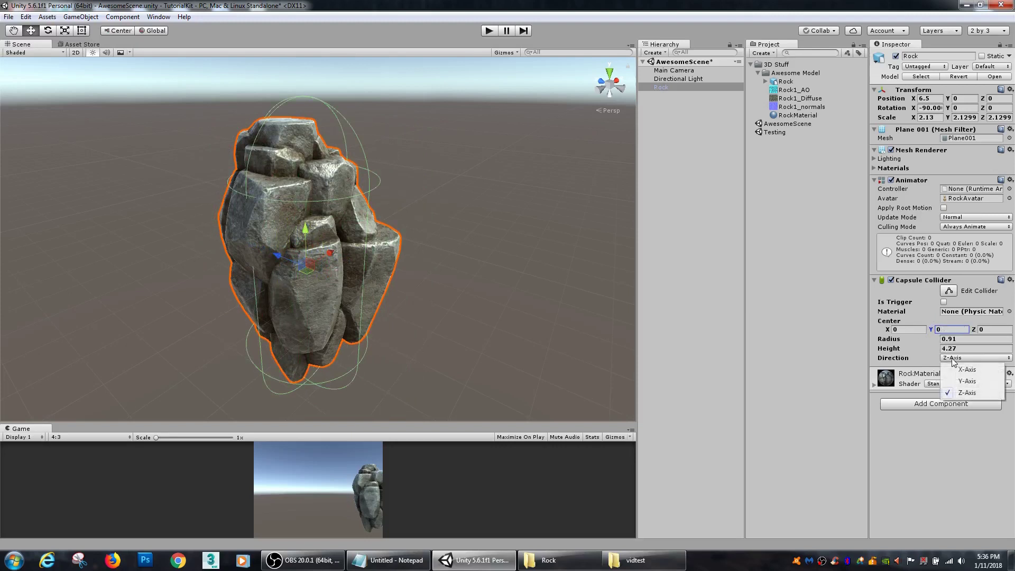
pyautogui.click(967, 370)
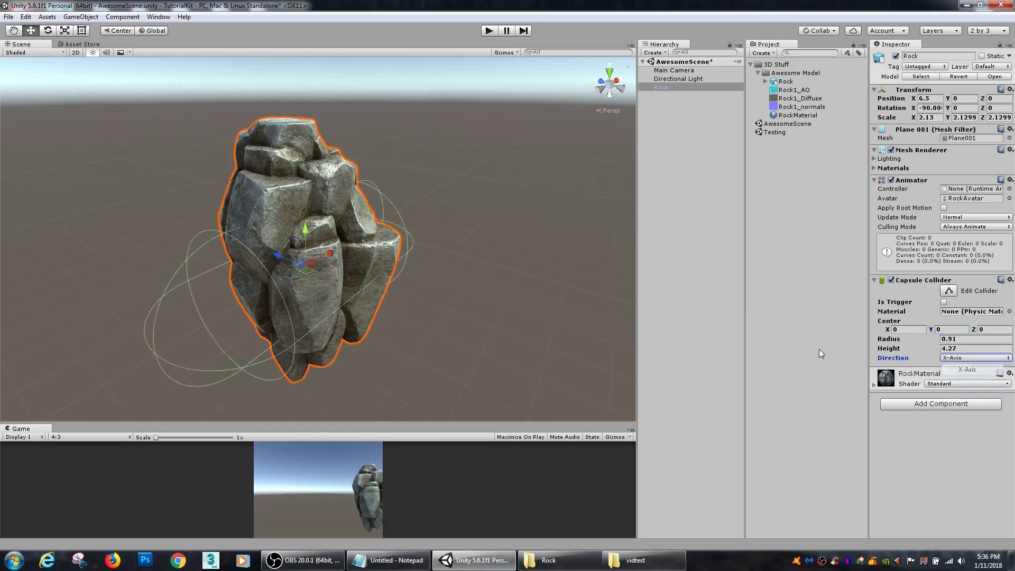
pyautogui.click(958, 360)
pyautogui.click(967, 379)
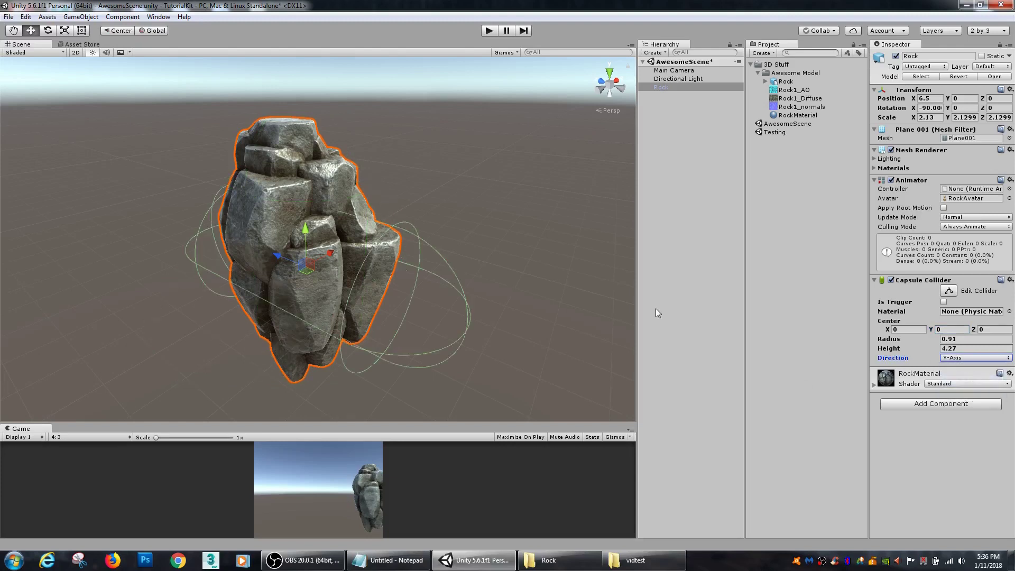
pyautogui.click(960, 357)
pyautogui.click(966, 388)
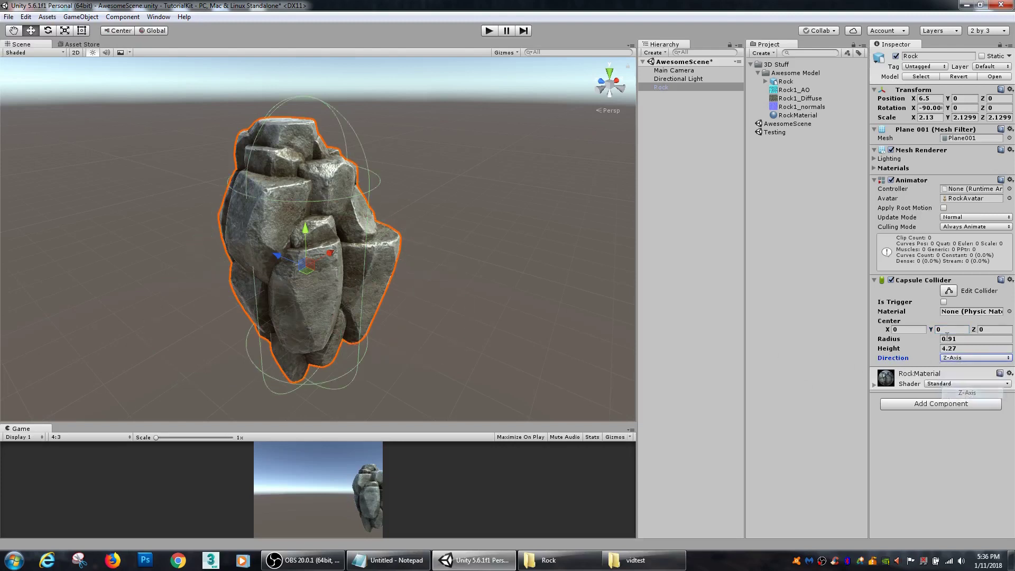
pyautogui.click(926, 404)
# - Replace the rock's Capsule Collider with a Mesh Collider and view it from several angles
pyautogui.click(943, 404)
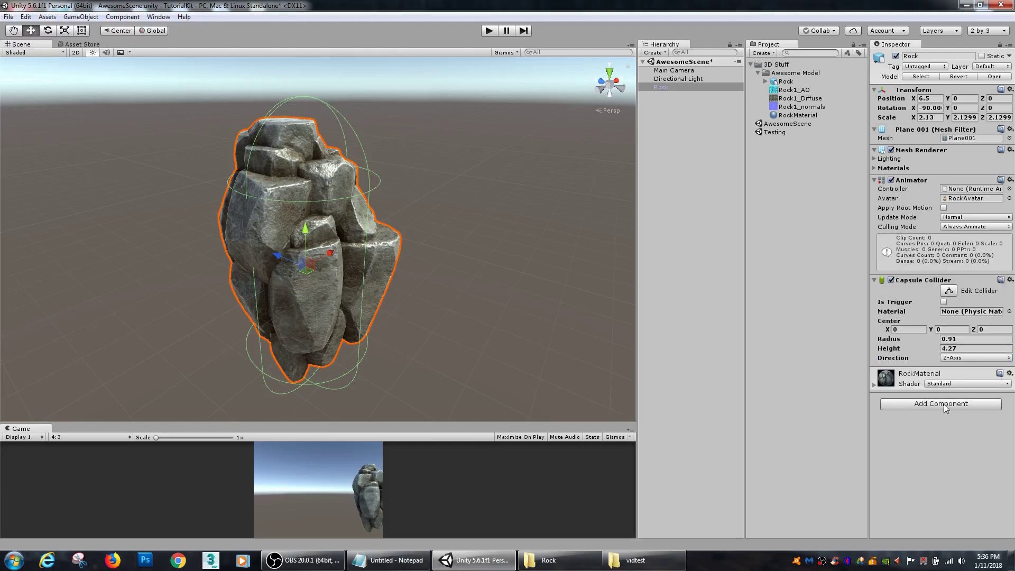
pyautogui.rightClick(916, 288)
pyautogui.click(938, 306)
pyautogui.click(926, 314)
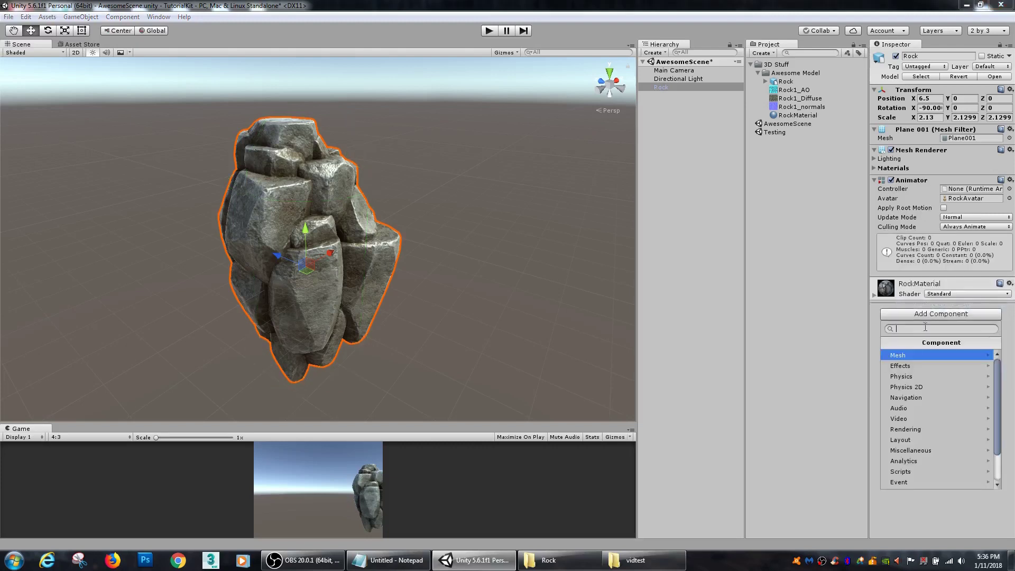
pyautogui.click(902, 379)
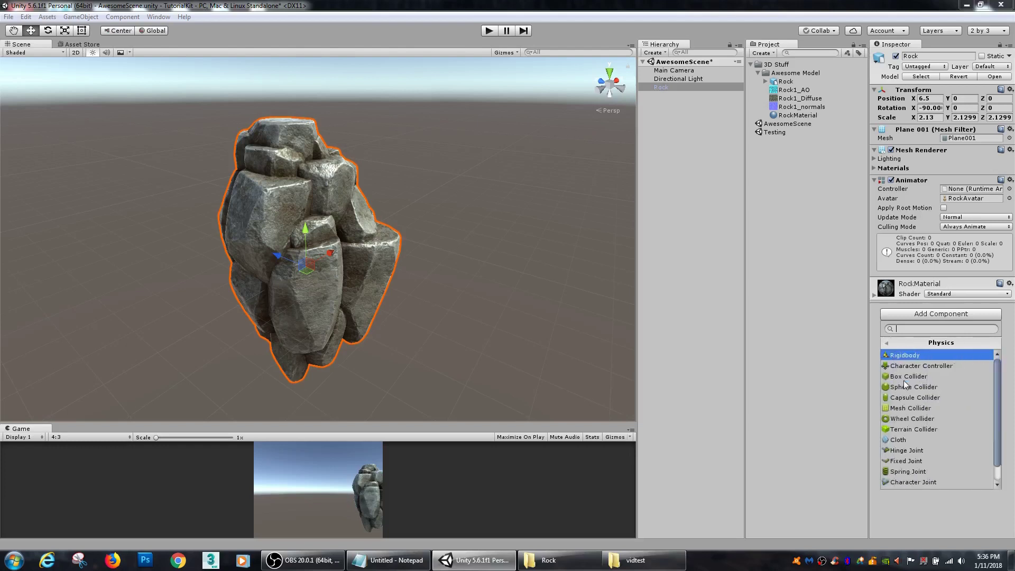
pyautogui.click(919, 408)
pyautogui.keyDown('alt'); pyautogui.moveTo(487, 267); pyautogui.dragTo(221, 179); pyautogui.keyUp('alt')
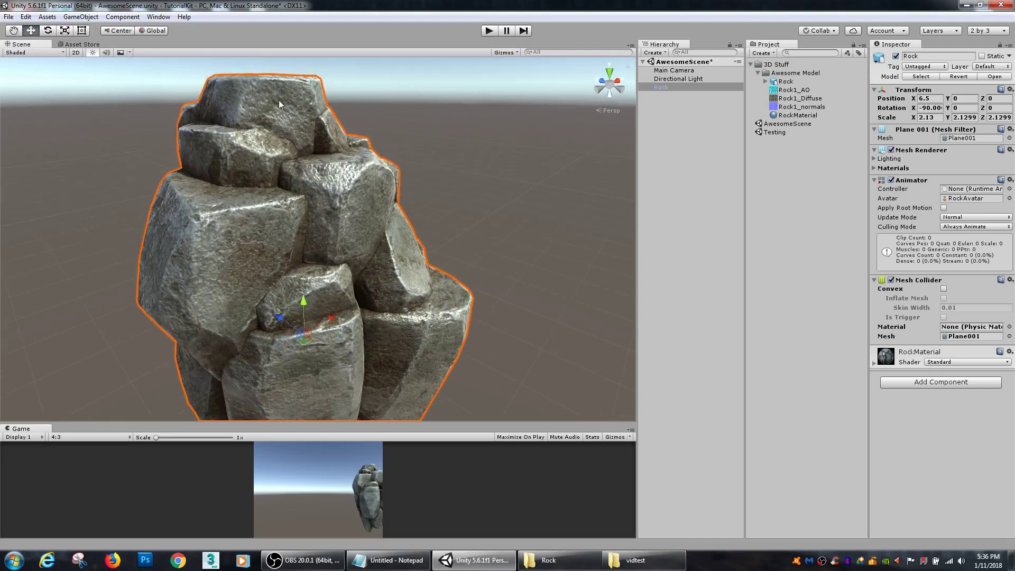
pyautogui.keyDown('alt'); pyautogui.moveTo(278, 100); pyautogui.dragTo(274, 249); pyautogui.keyUp('alt')
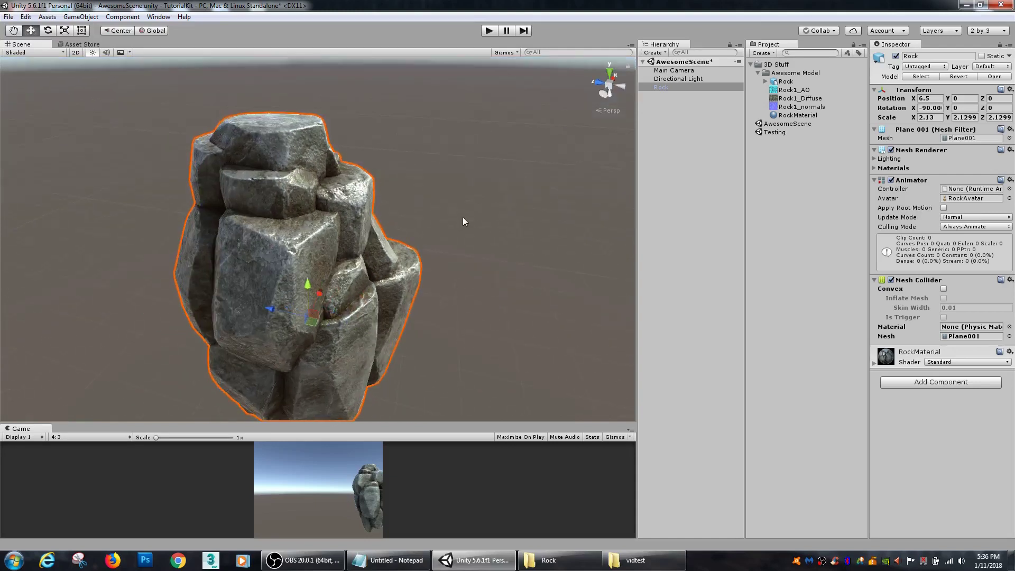
pyautogui.keyDown('alt'); pyautogui.moveTo(463, 221); pyautogui.dragTo(262, 134); pyautogui.keyUp('alt')
pyautogui.keyDown('alt'); pyautogui.moveTo(410, 158); pyautogui.dragTo(426, 270); pyautogui.keyUp('alt')
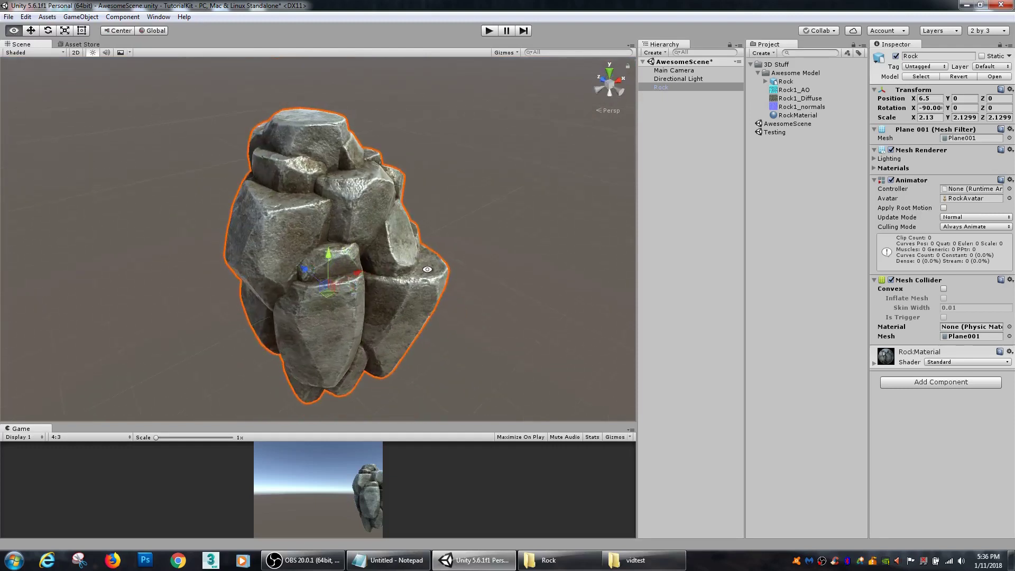
# - Check the collider's Plane001 mesh asset and the Rock model's import settings
pyautogui.click(957, 336)
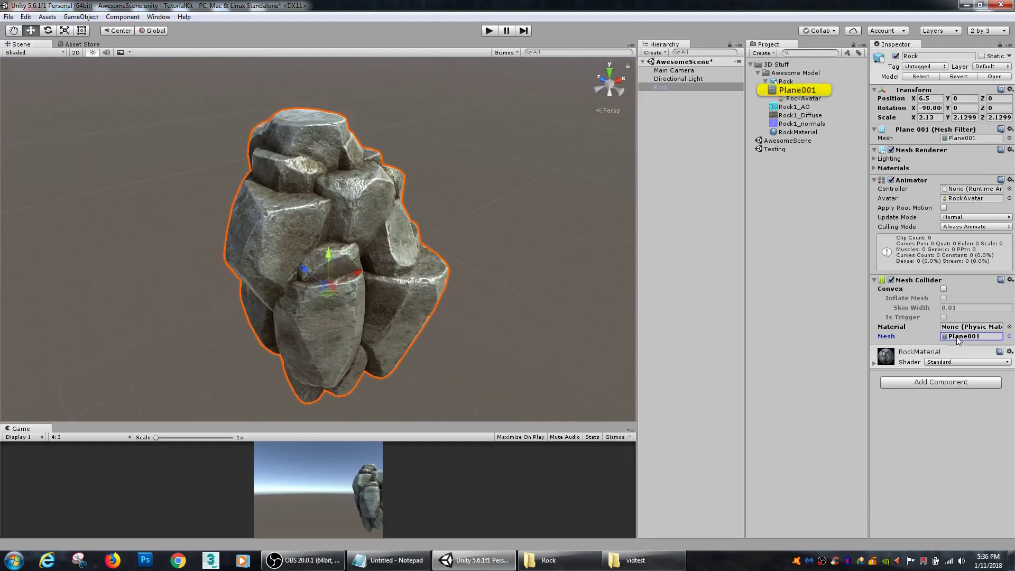
pyautogui.click(807, 91)
pyautogui.moveTo(941, 439)
pyautogui.mouseDown()
pyautogui.moveTo(925, 379)
pyautogui.moveTo(928, 423)
pyautogui.mouseUp()
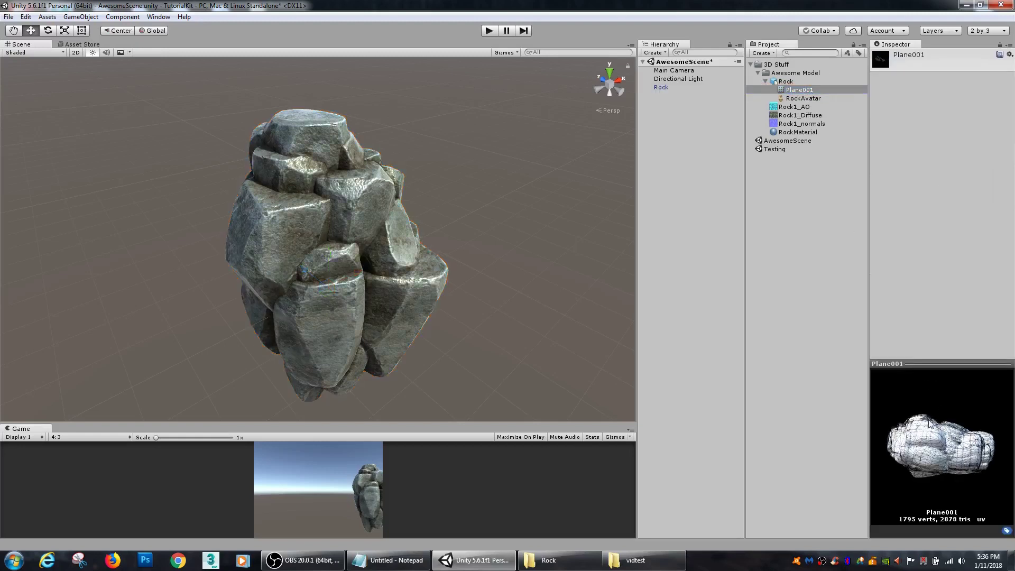
pyautogui.click(786, 222)
pyautogui.click(786, 82)
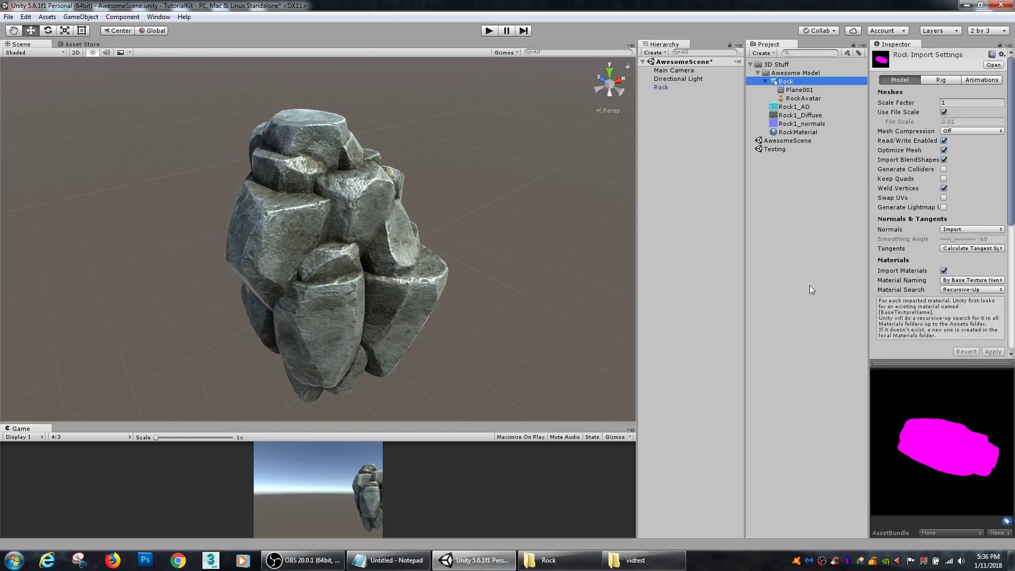
pyautogui.click(662, 197)
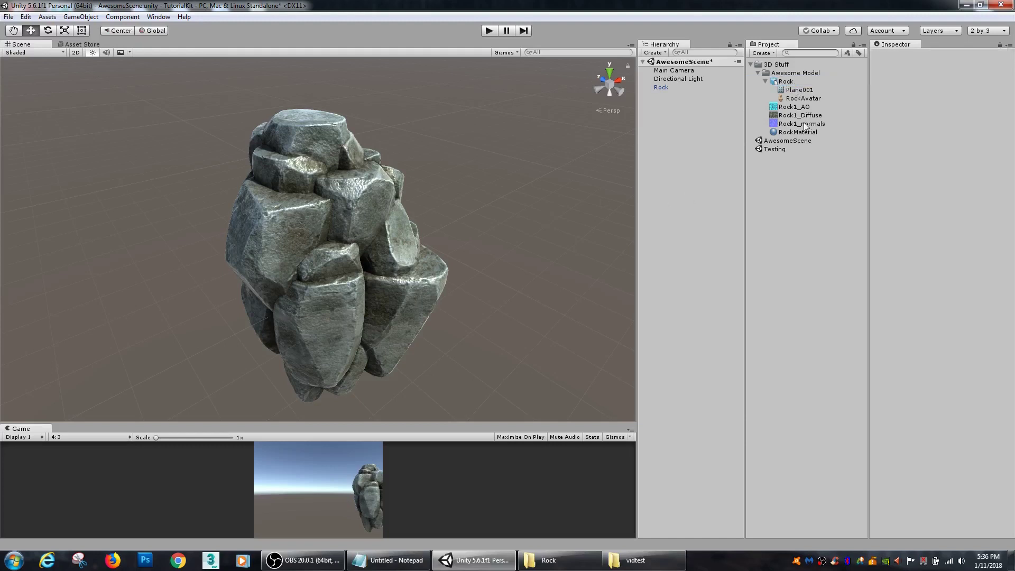
# - Reselect the rock, orbit around it, and locate the collider's Plane001 mesh in the project
pyautogui.click(402, 209)
pyautogui.keyDown('alt'); pyautogui.moveTo(465, 301); pyautogui.dragTo(482, 322); pyautogui.keyUp('alt')
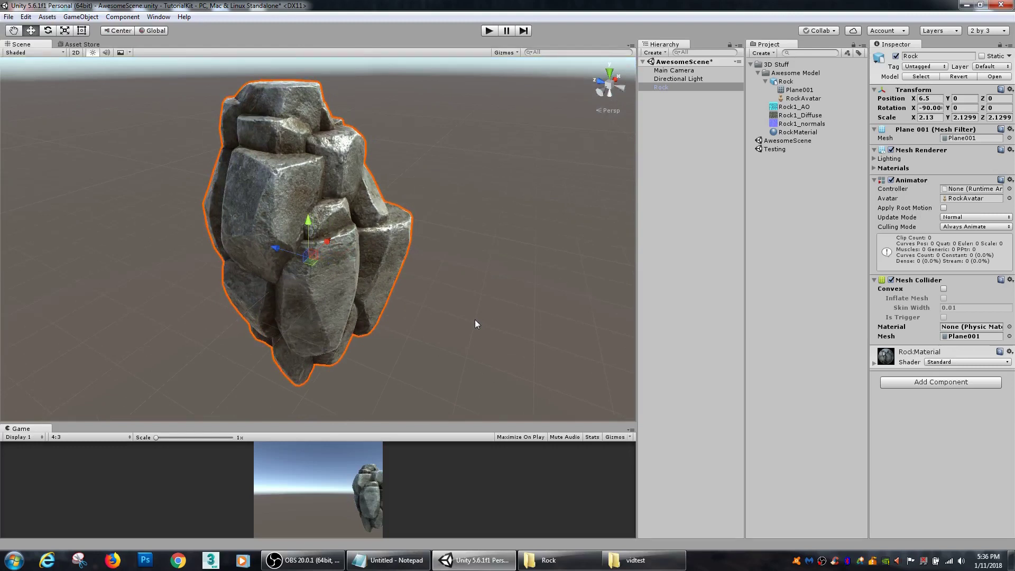
pyautogui.click(681, 172)
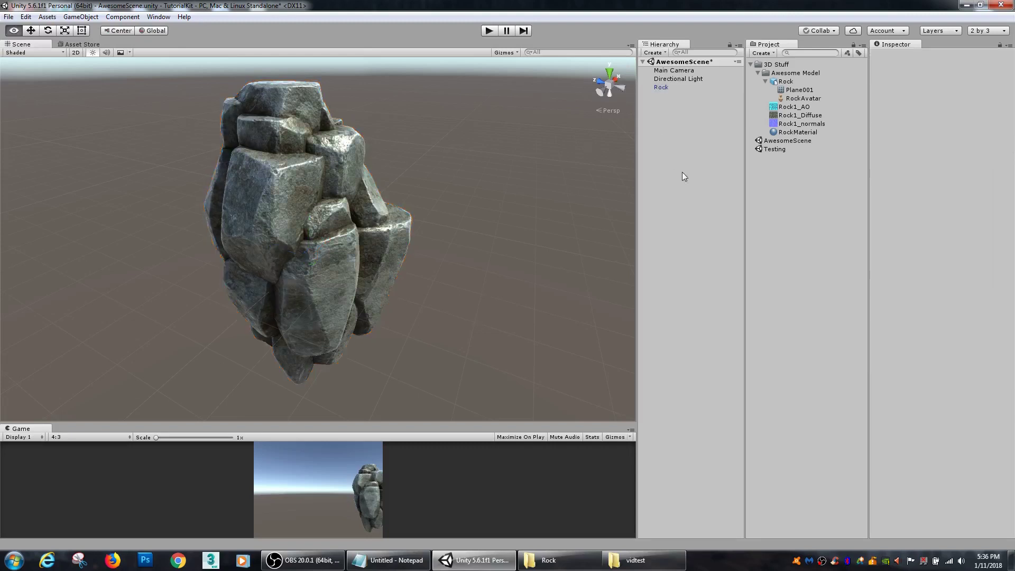
pyautogui.keyDown('alt'); pyautogui.moveTo(507, 221); pyautogui.dragTo(525, 174, button='right'); pyautogui.keyUp('alt')
pyautogui.click(664, 88)
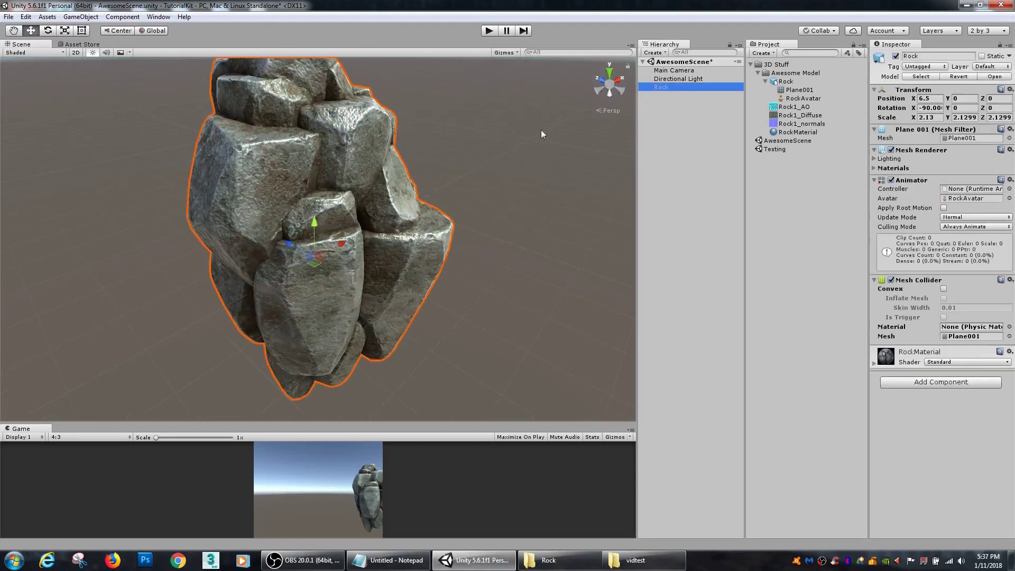
pyautogui.keyDown('alt'); pyautogui.moveTo(541, 129); pyautogui.dragTo(385, 214); pyautogui.keyUp('alt')
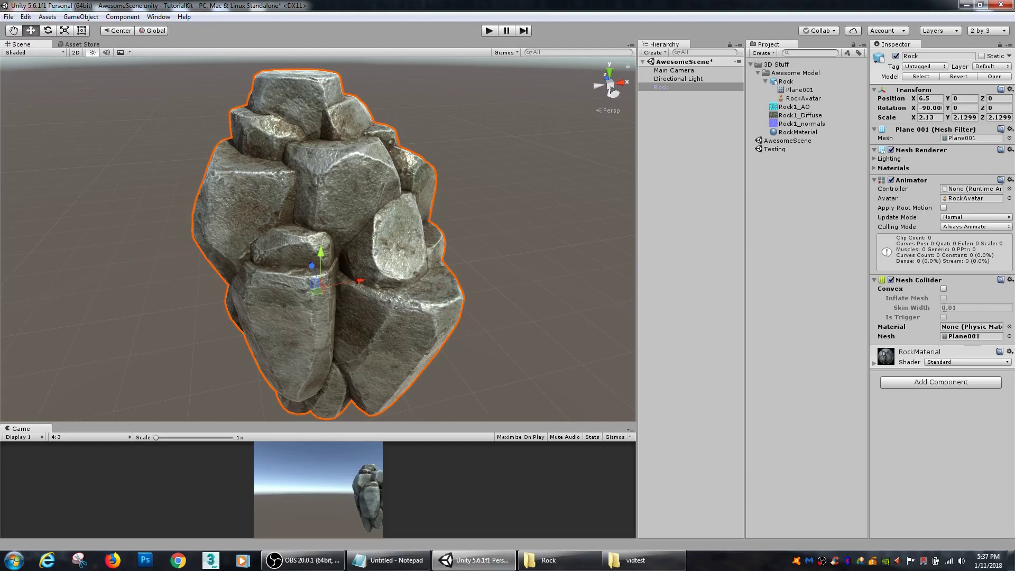
pyautogui.click(958, 337)
# - Turn on Convex and Inflate Mesh for the rock's Mesh Collider
pyautogui.click(943, 290)
pyautogui.click(944, 291)
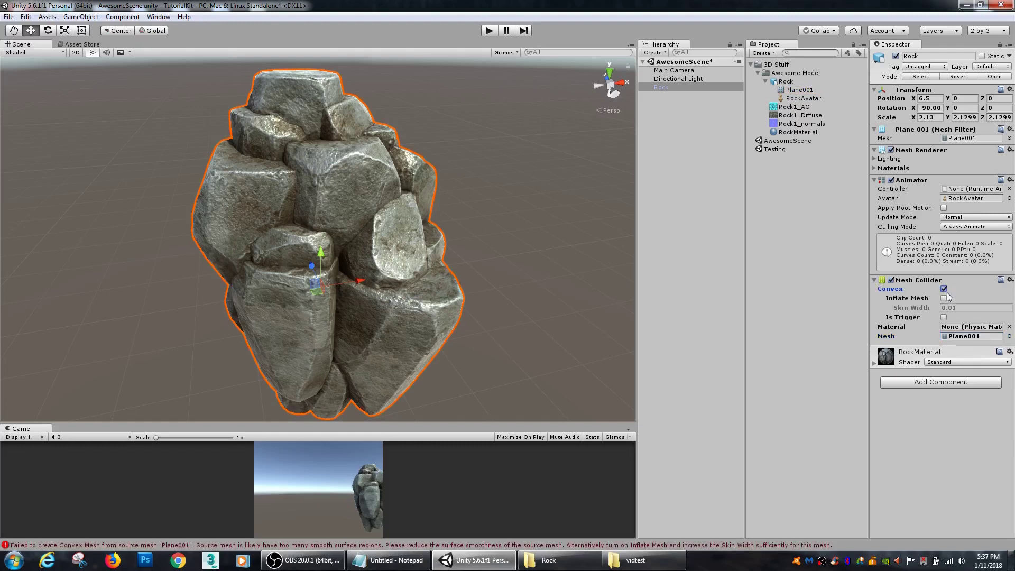
pyautogui.keyDown('alt'); pyautogui.moveTo(451, 275); pyautogui.dragTo(616, 261); pyautogui.keyUp('alt')
pyautogui.click(943, 298)
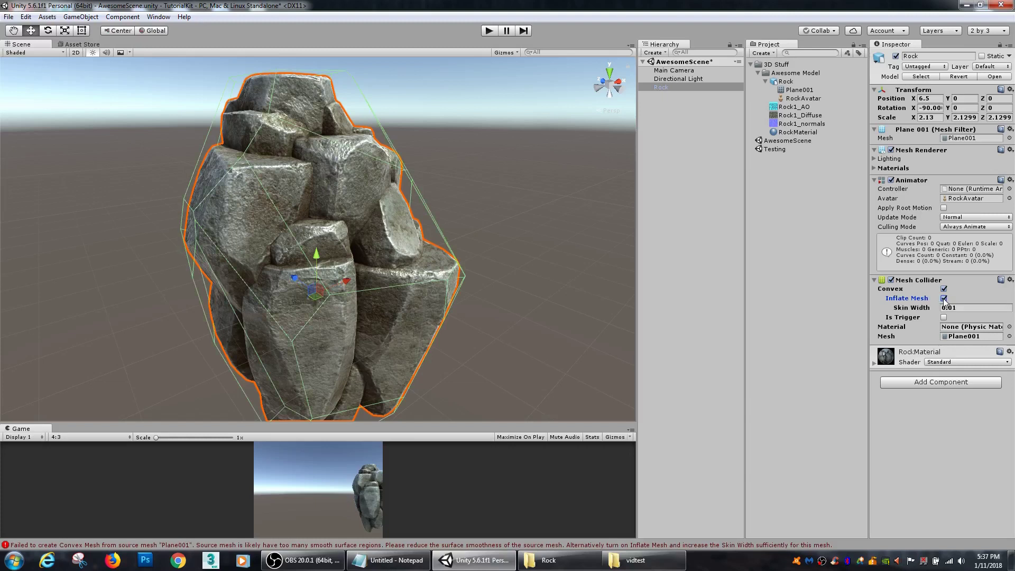
pyautogui.keyDown('alt'); pyautogui.moveTo(422, 255); pyautogui.dragTo(260, 291); pyautogui.keyUp('alt')
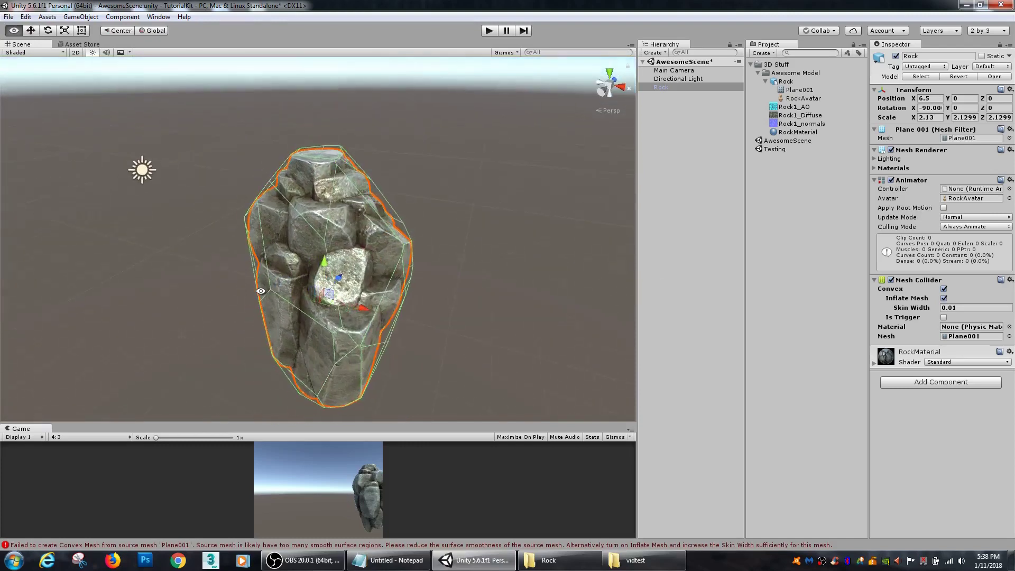
pyautogui.keyDown('alt'); pyautogui.moveTo(460, 249); pyautogui.dragTo(382, 255); pyautogui.keyUp('alt')
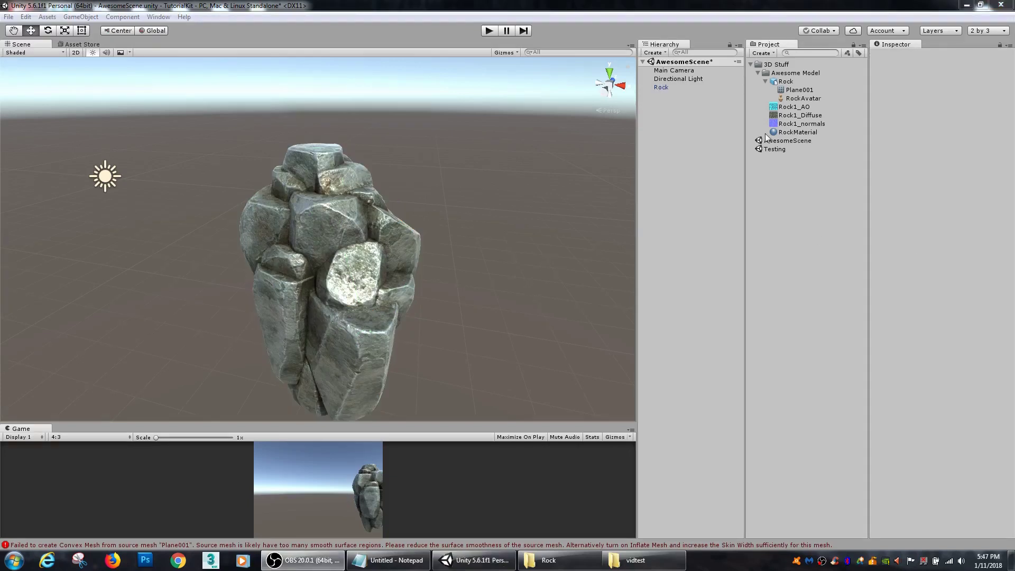
# - Reselect the Rock and orbit around it to inspect the convex hull collider
pyautogui.click(775, 81)
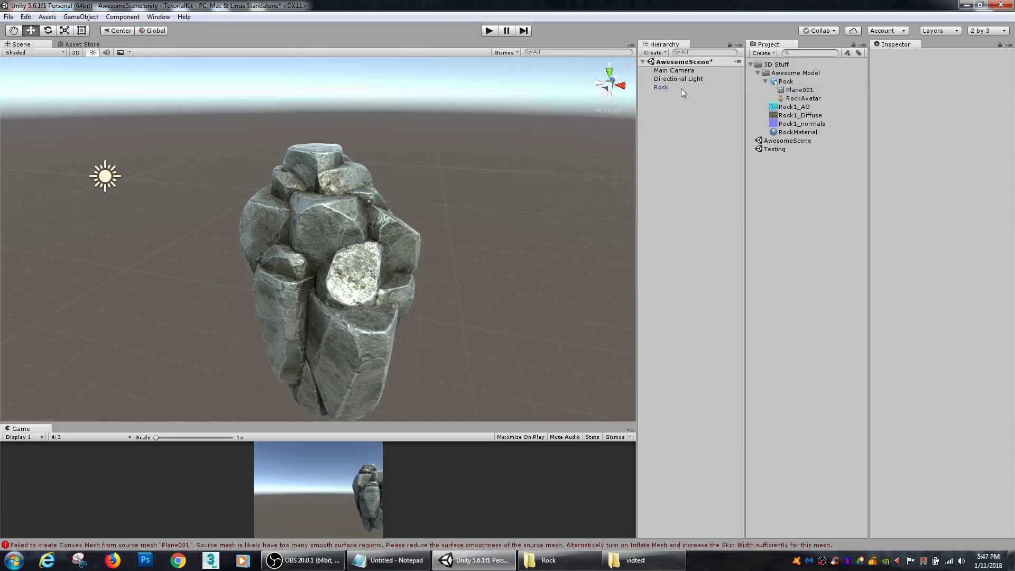
pyautogui.click(667, 87)
pyautogui.keyDown('alt'); pyautogui.moveTo(359, 232); pyautogui.dragTo(268, 202); pyautogui.keyUp('alt')
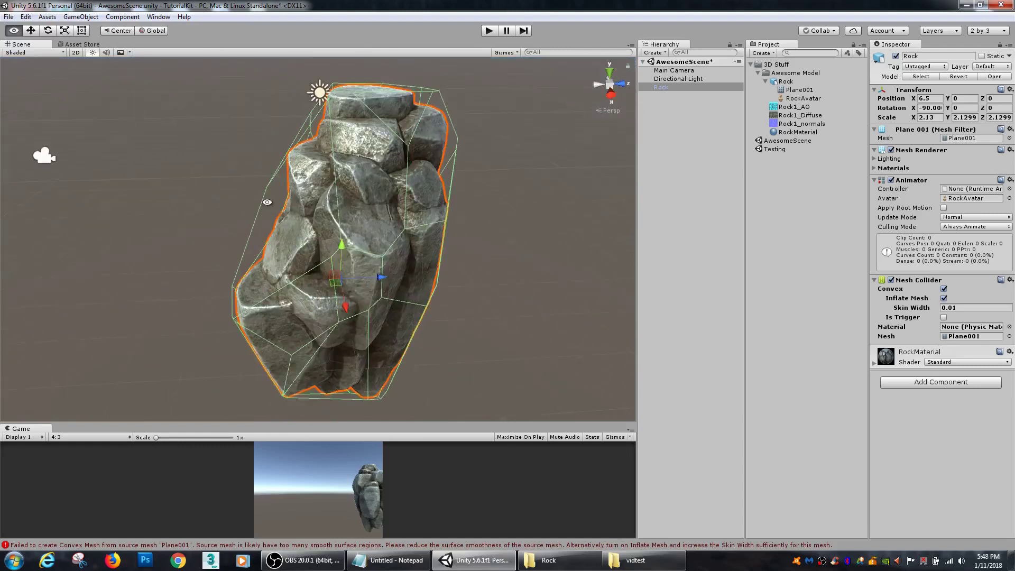
pyautogui.keyDown('alt'); pyautogui.moveTo(526, 220); pyautogui.dragTo(442, 228); pyautogui.keyUp('alt')
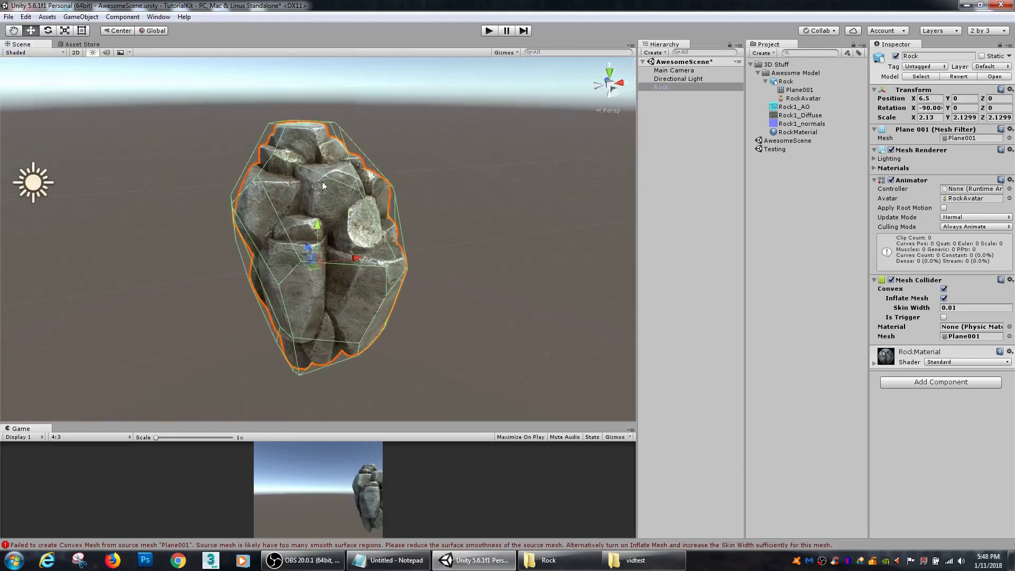
pyautogui.keyDown('alt'); pyautogui.moveTo(322, 182); pyautogui.dragTo(469, 179); pyautogui.keyUp('alt')
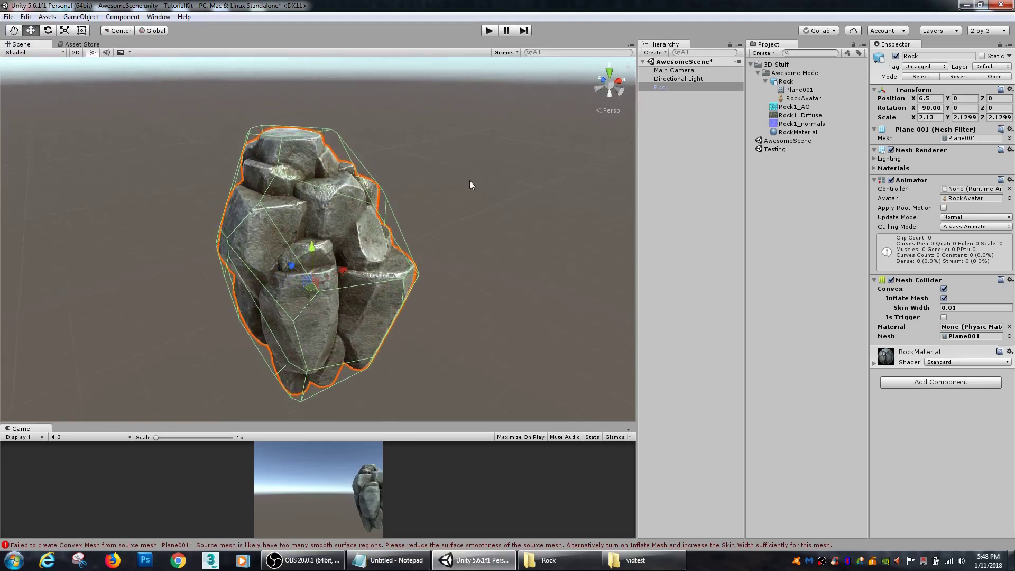
pyautogui.keyDown('alt'); pyautogui.moveTo(596, 181); pyautogui.dragTo(401, 217); pyautogui.keyUp('alt')
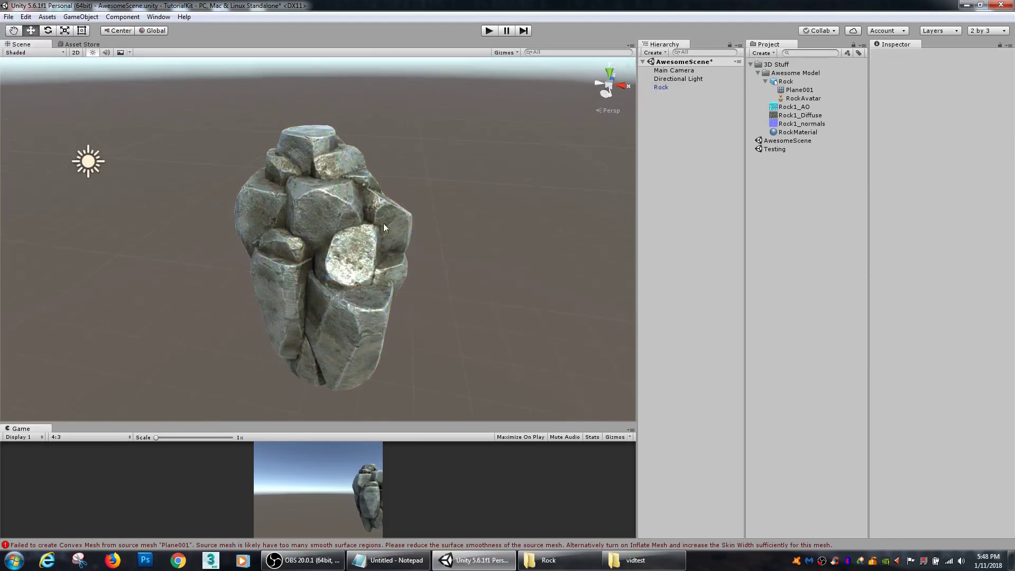
pyautogui.keyDown('alt'); pyautogui.moveTo(473, 250); pyautogui.dragTo(384, 229); pyautogui.keyUp('alt')
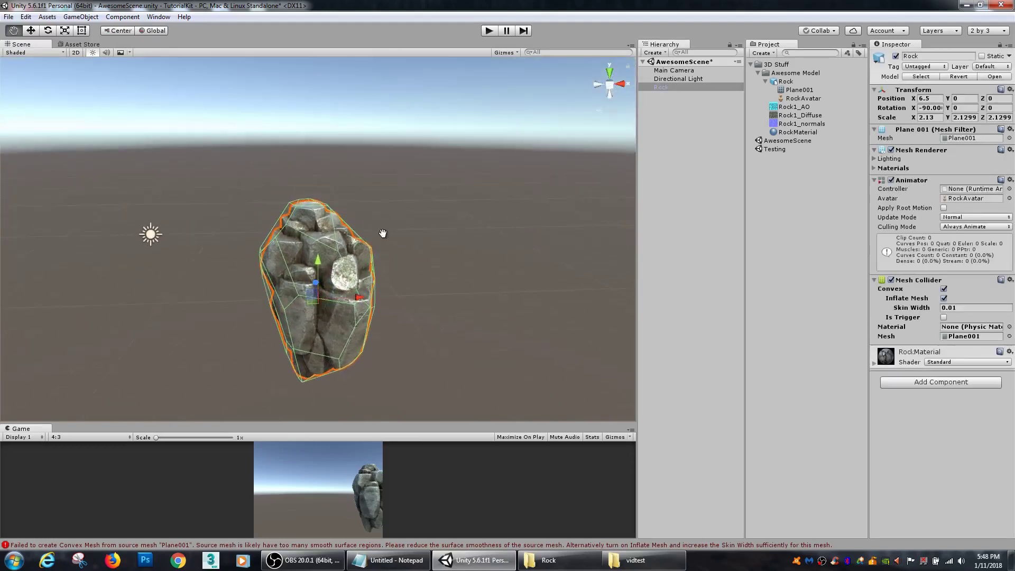
# - Duplicate the rock and raise the copy high above the original
pyautogui.hotkey('ctrl', 'd')
pyautogui.moveTo(317, 264); pyautogui.dragTo(318, 66)
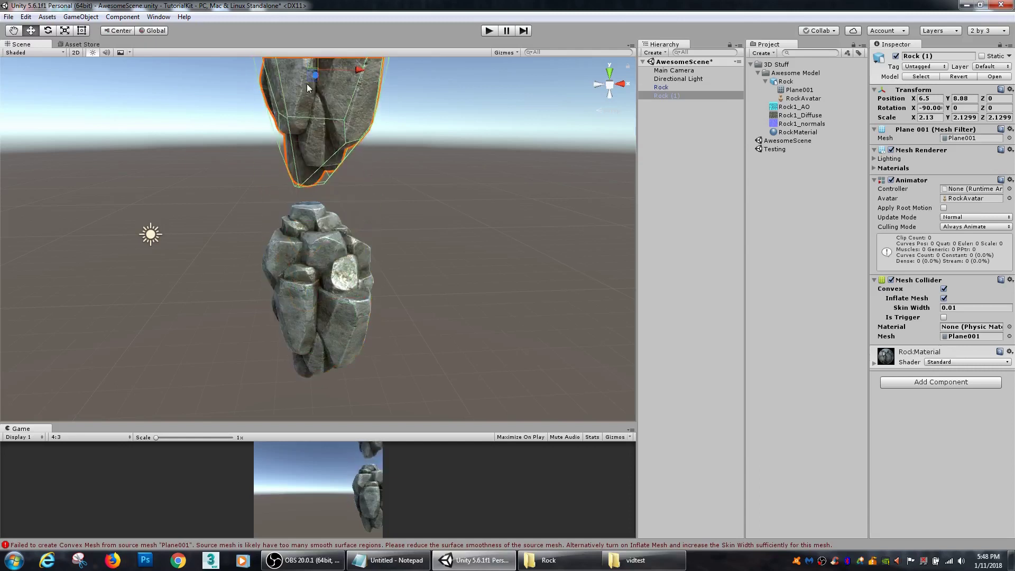
pyautogui.press('r')
pyautogui.moveTo(411, 124); pyautogui.dragTo(404, 159, button='middle')
# - Scale Rock (1) to 1.2333 and rotate it to -28.25, 90, -90
pyautogui.moveTo(317, 117); pyautogui.dragTo(365, 227)
pyautogui.press('e')
pyautogui.moveTo(323, 168); pyautogui.dragTo(436, 233)
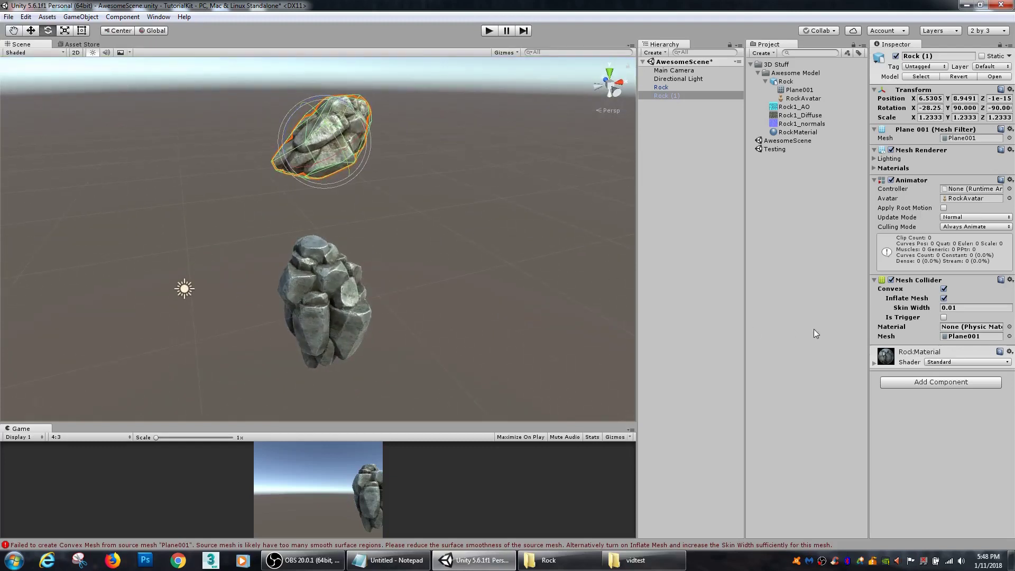
pyautogui.click(917, 382)
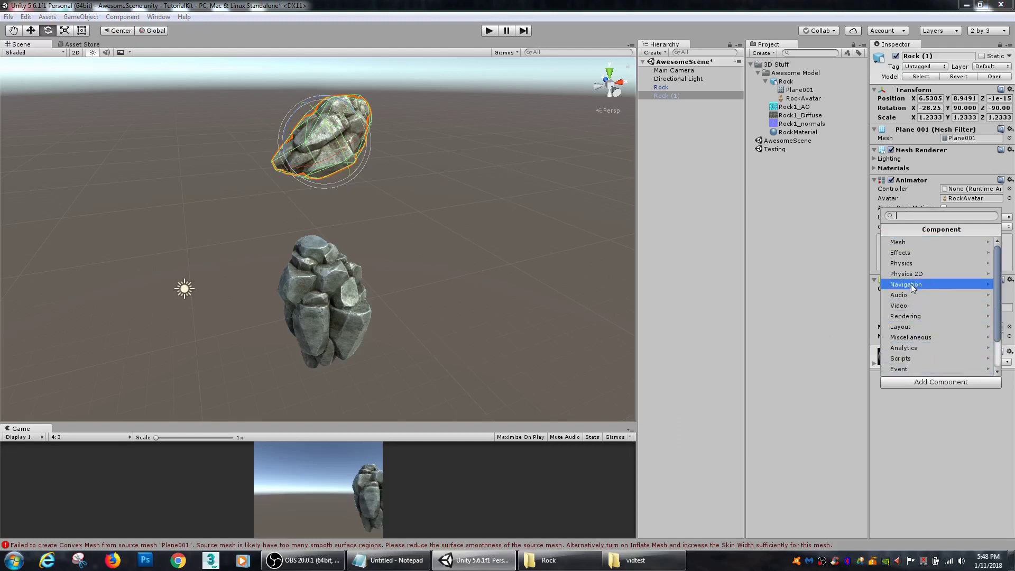
# - Add a Rigidbody to Rock (1), keeping mass 1 and Discrete collision detection
pyautogui.click(904, 263)
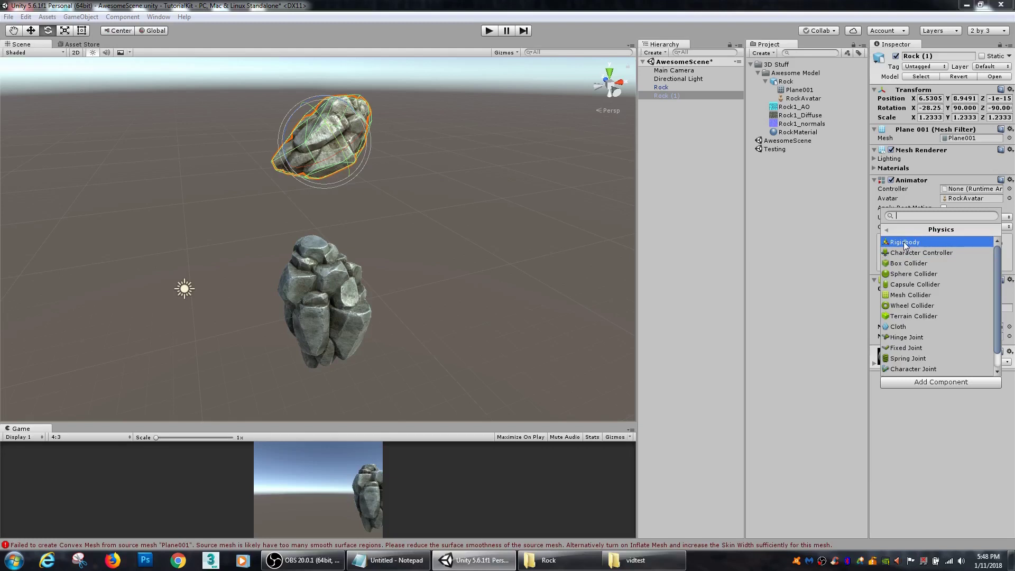
pyautogui.click(904, 242)
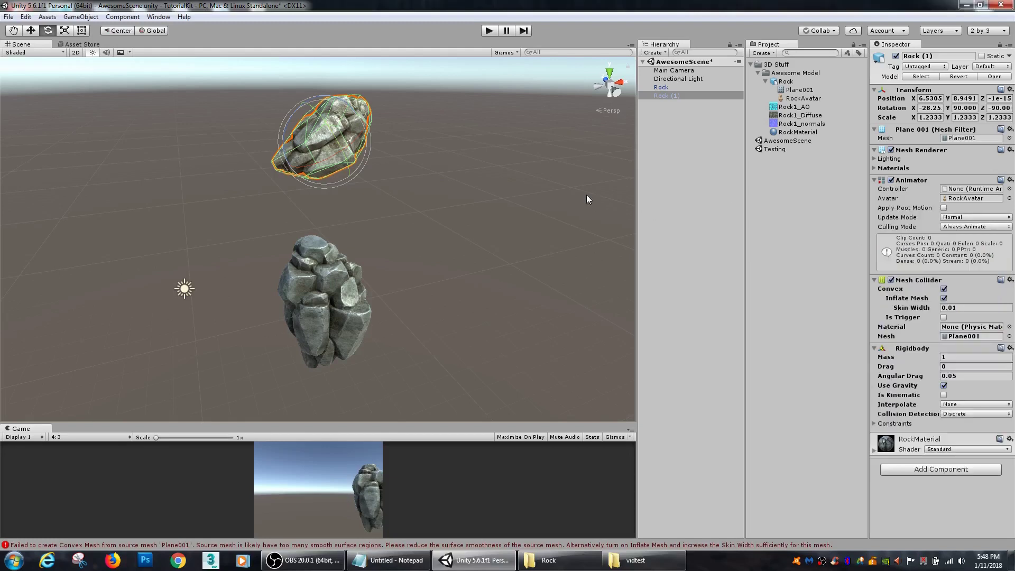
pyautogui.keyDown('alt'); pyautogui.moveTo(586, 199); pyautogui.dragTo(455, 197); pyautogui.keyUp('alt')
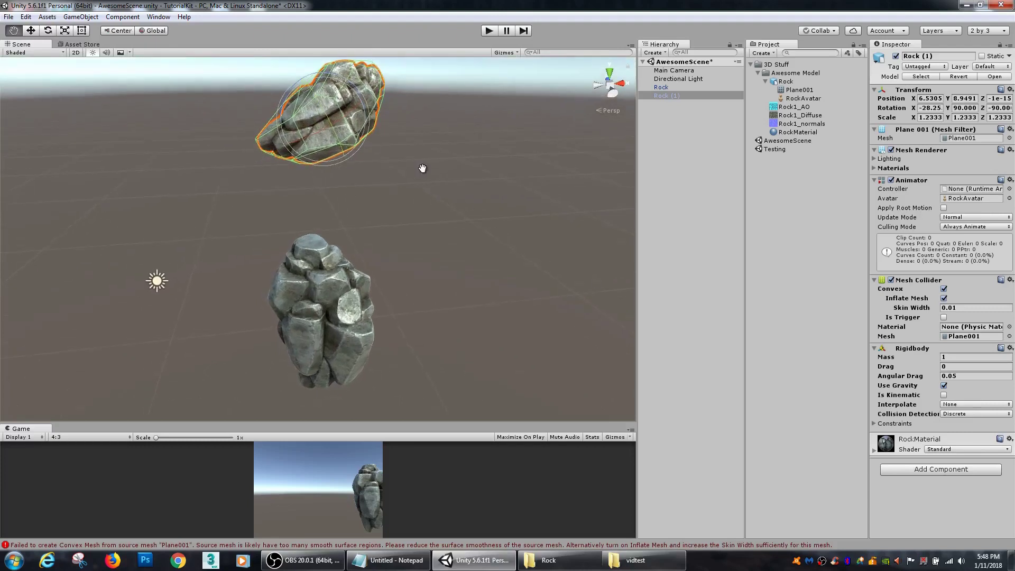
pyautogui.keyDown('alt'); pyautogui.moveTo(422, 168); pyautogui.dragTo(304, 228); pyautogui.keyUp('alt')
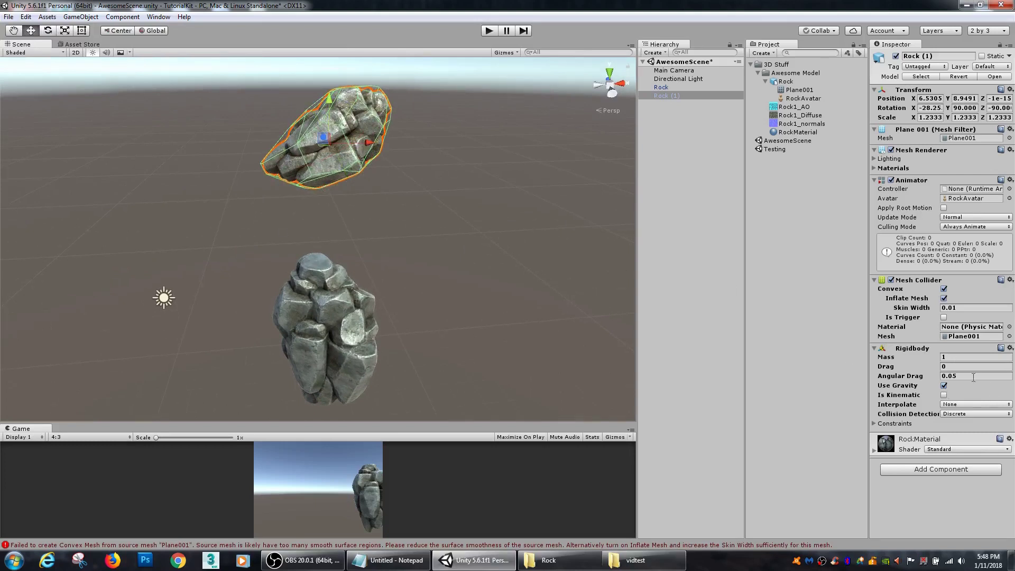
pyautogui.click(946, 356)
pyautogui.click(946, 414)
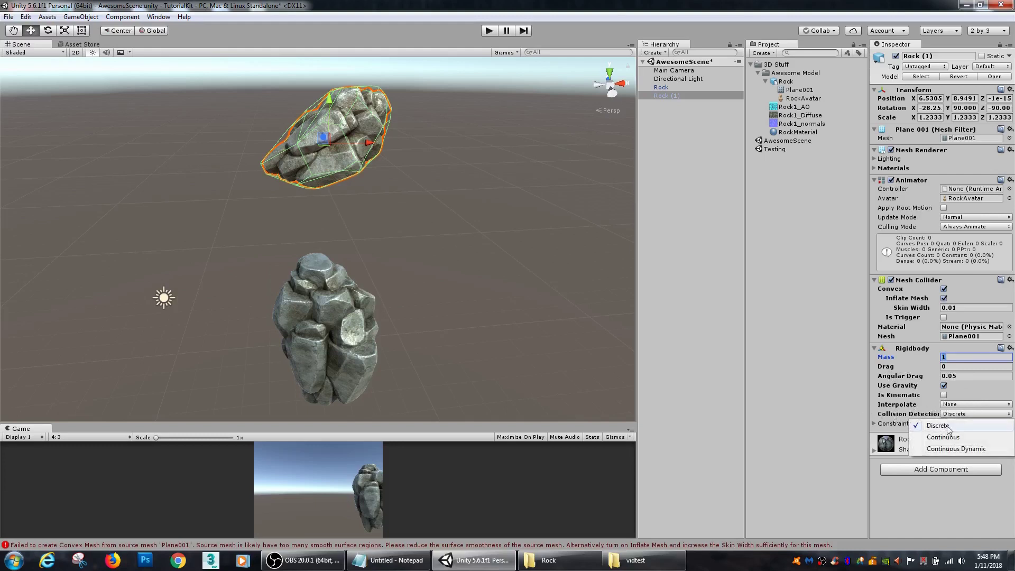
pyautogui.click(939, 503)
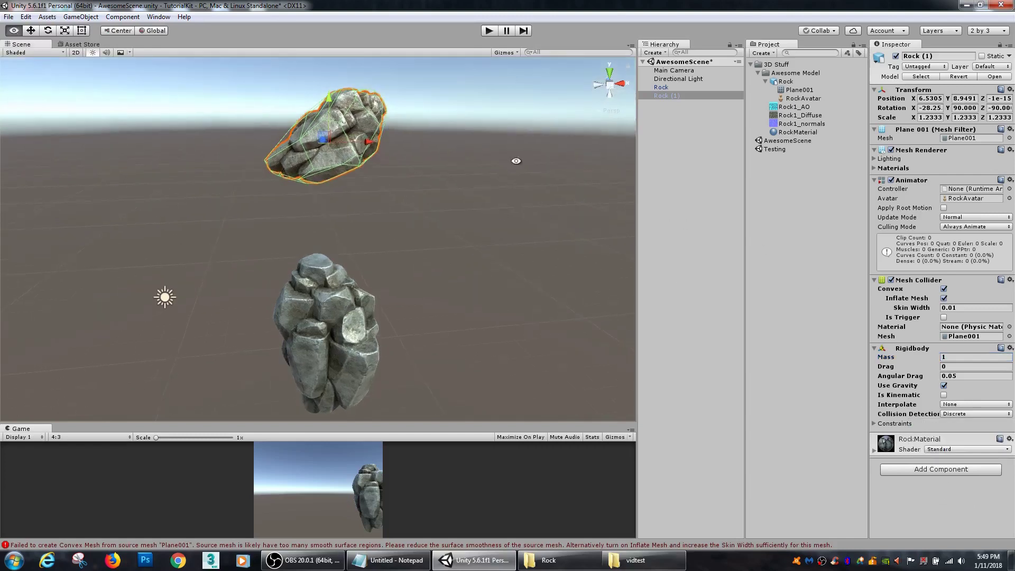
pyautogui.click(490, 30)
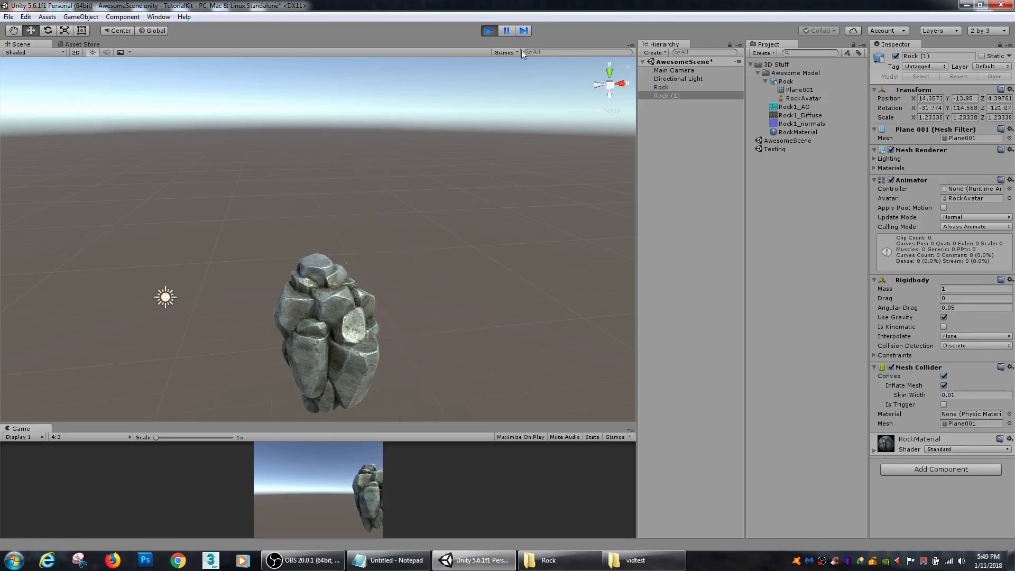
pyautogui.click(491, 30)
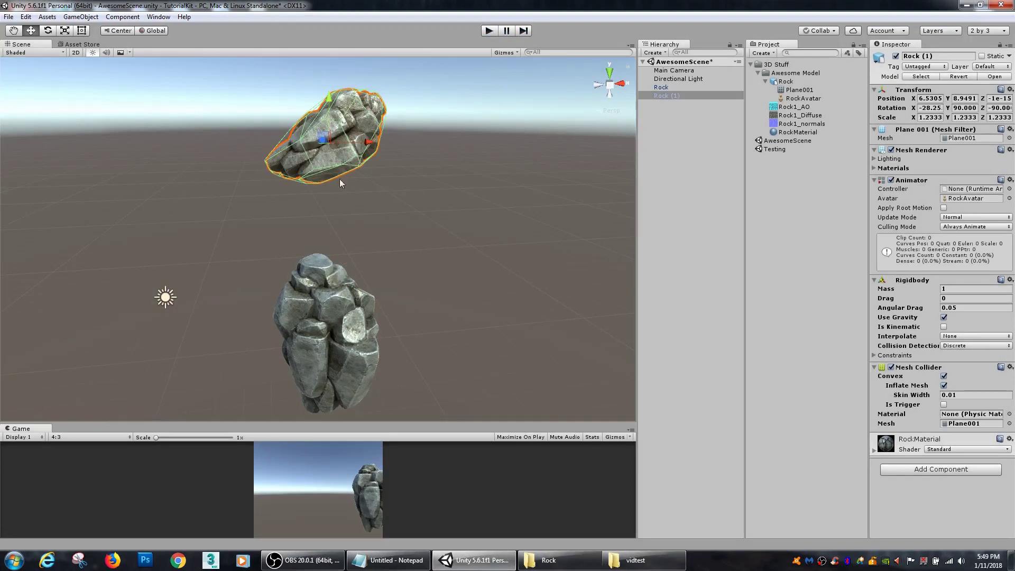
# - Replace Rock (1)'s Mesh Collider with a Box Collider and run a test drop
pyautogui.rightClick(921, 367)
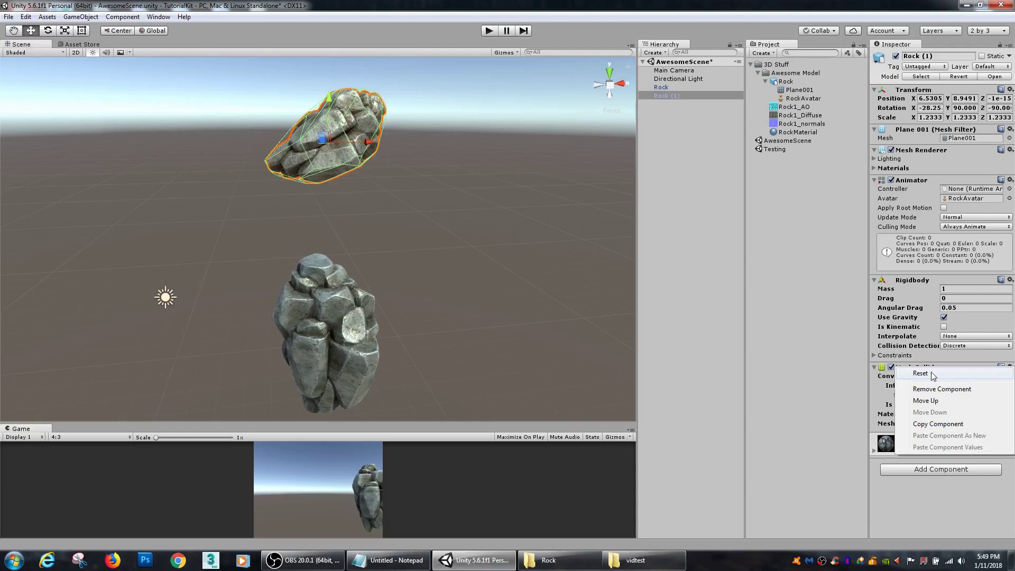
pyautogui.click(941, 389)
pyautogui.click(927, 402)
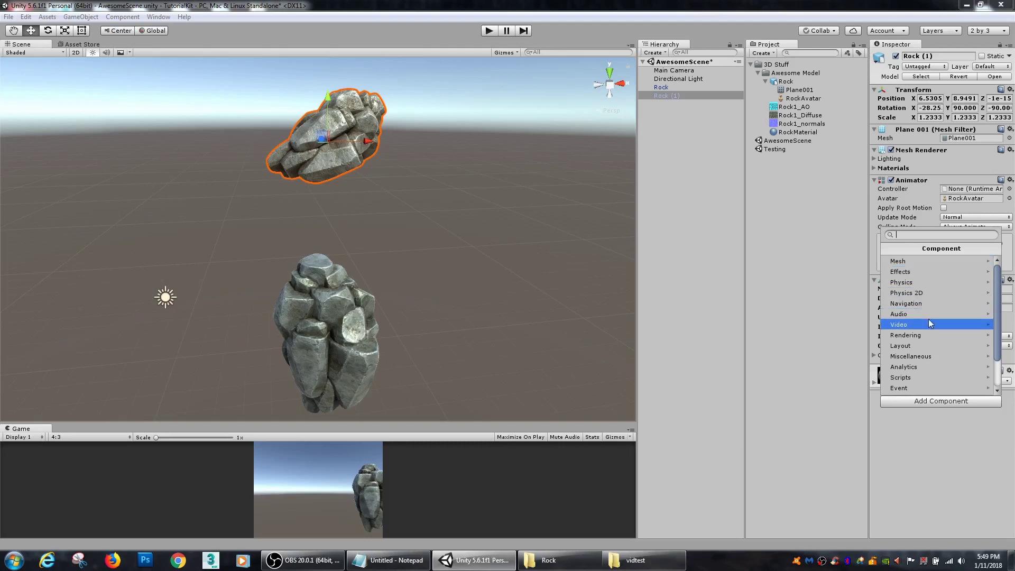
pyautogui.click(906, 283)
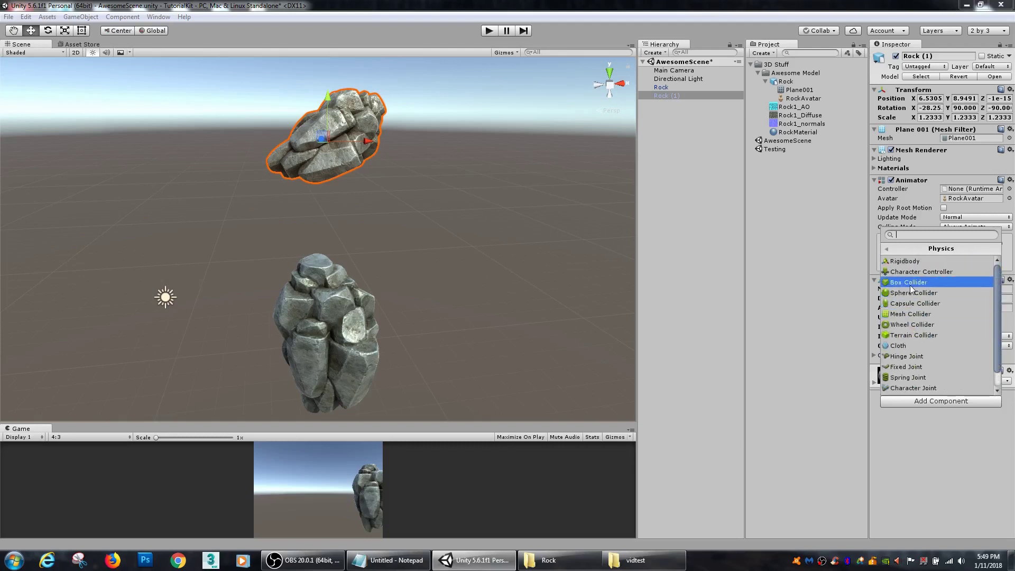
pyautogui.click(930, 282)
pyautogui.click(494, 32)
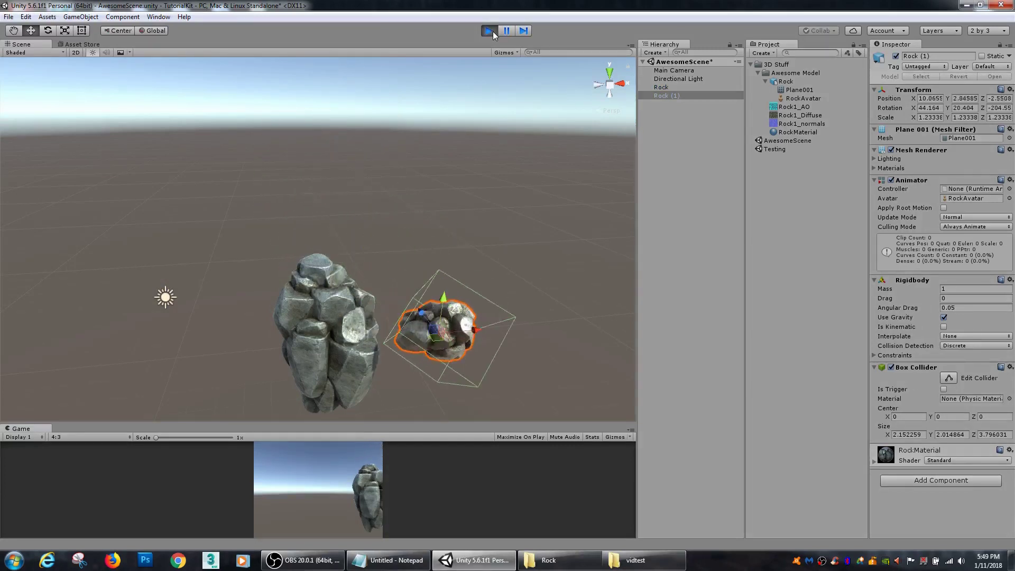
pyautogui.click(490, 31)
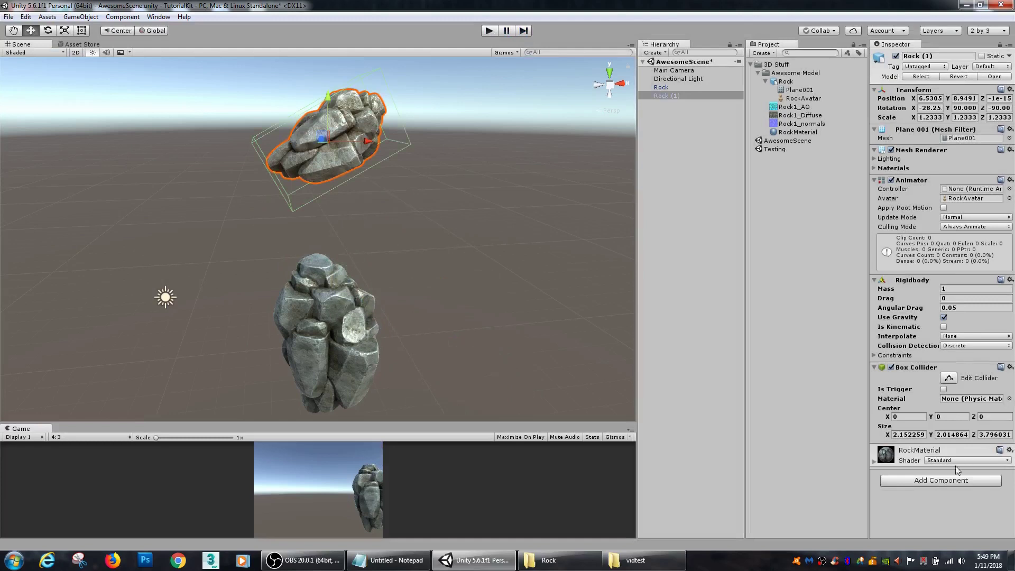
# - Replace Rock (1)'s Box Collider with a Sphere Collider of radius 1.898016
pyautogui.rightClick(914, 369)
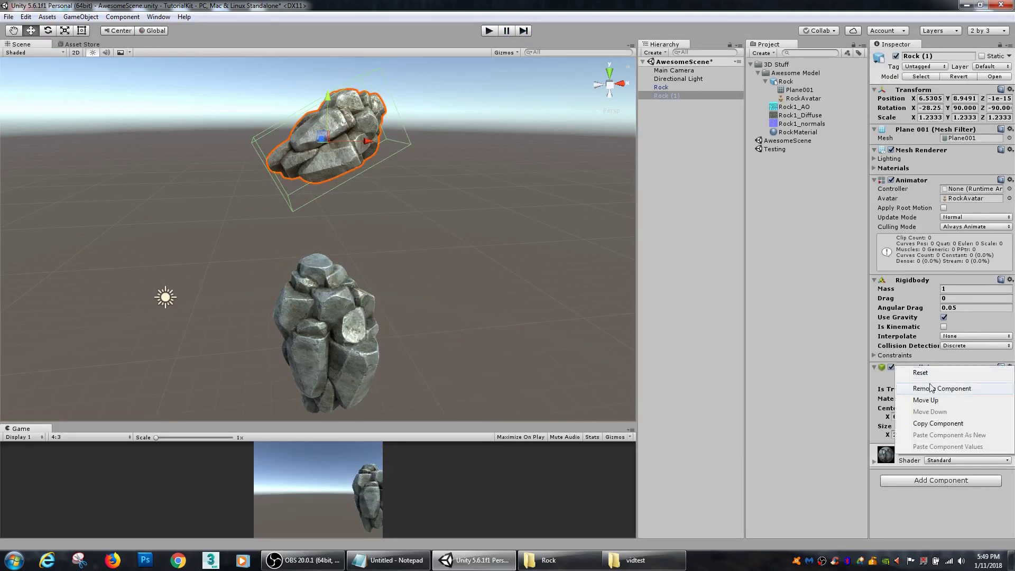
pyautogui.click(923, 390)
pyautogui.click(926, 400)
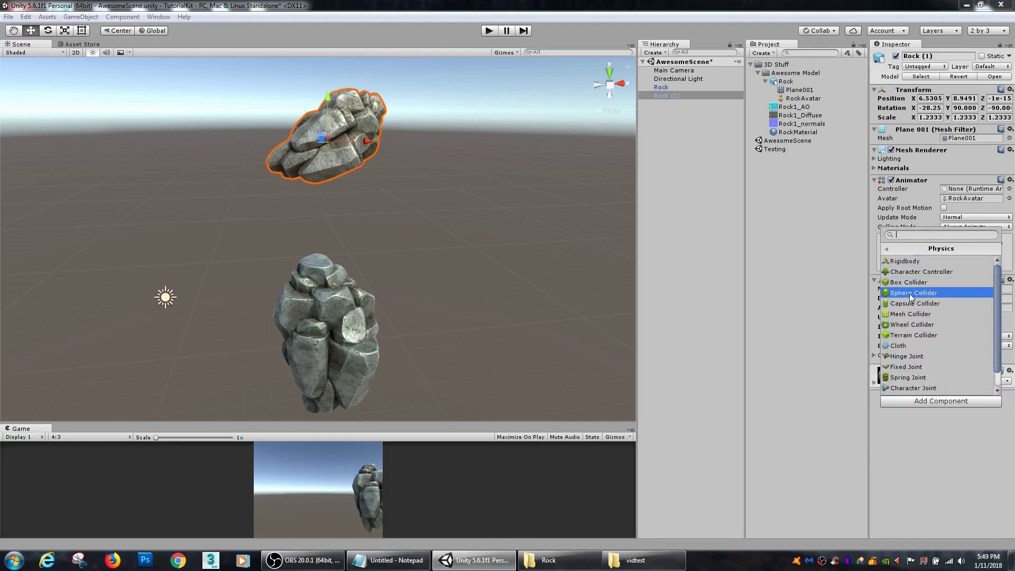
pyautogui.click(911, 294)
# - Run a test drop with the sphere collider, then deselect and view both rocks
pyautogui.click(491, 31)
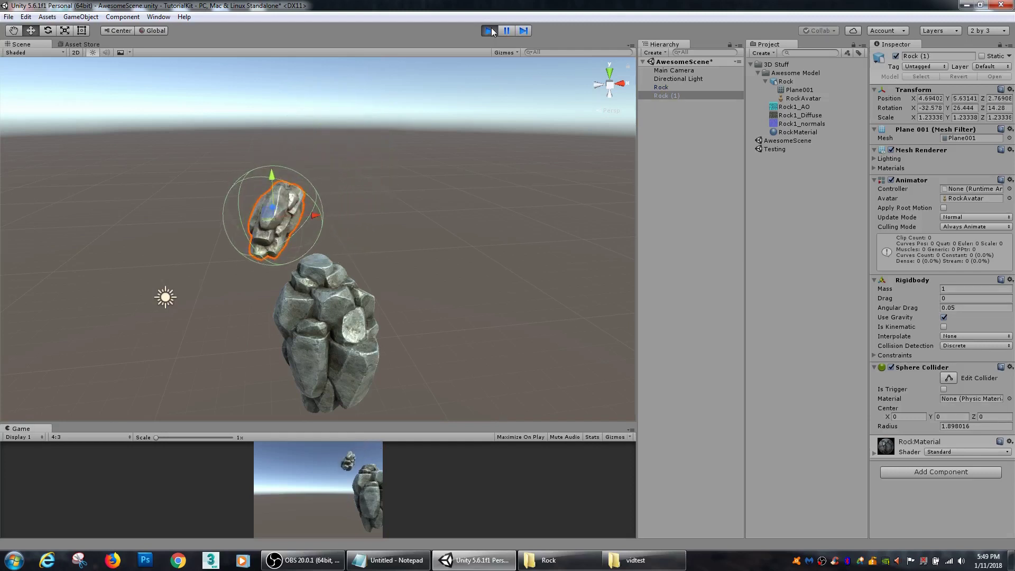
pyautogui.click(490, 30)
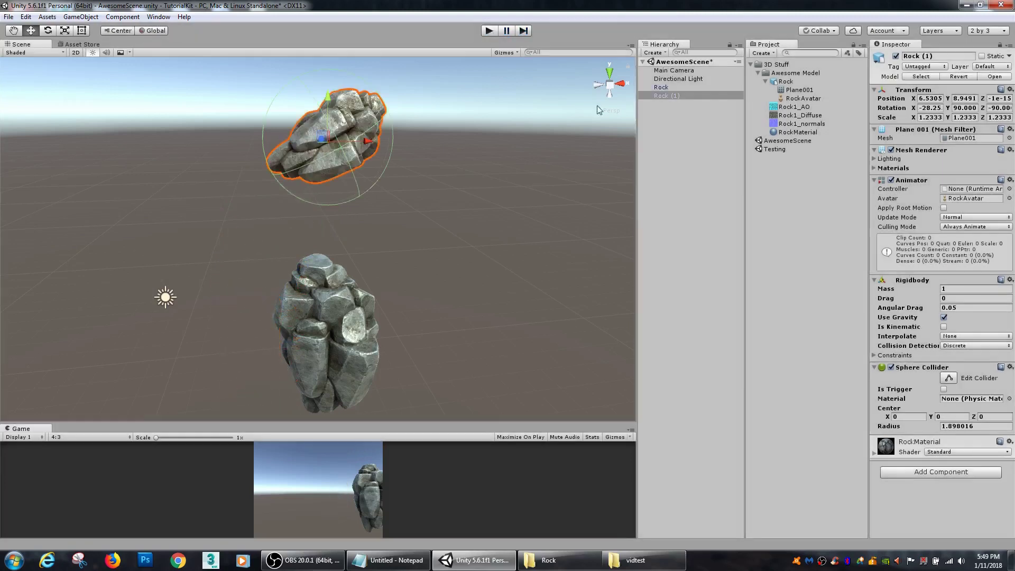
pyautogui.click(707, 190)
pyautogui.keyDown('alt'); pyautogui.moveTo(468, 226); pyautogui.dragTo(357, 275); pyautogui.keyUp('alt')
# - Select the original and the floating rock in turn to compare their colliders
pyautogui.click(325, 317)
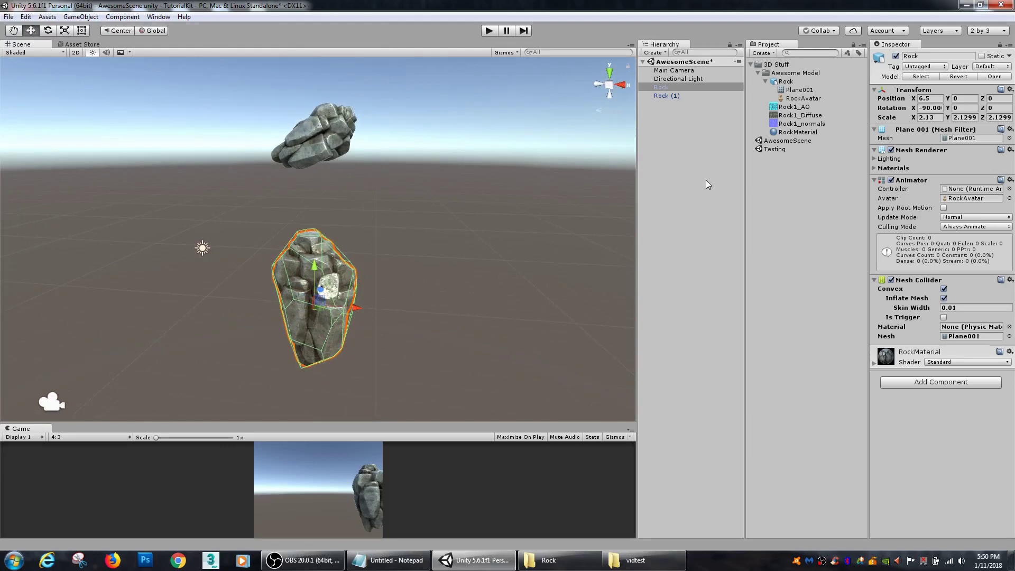
pyautogui.keyDown('alt'); pyautogui.moveTo(344, 228); pyautogui.dragTo(350, 192); pyautogui.keyUp('alt')
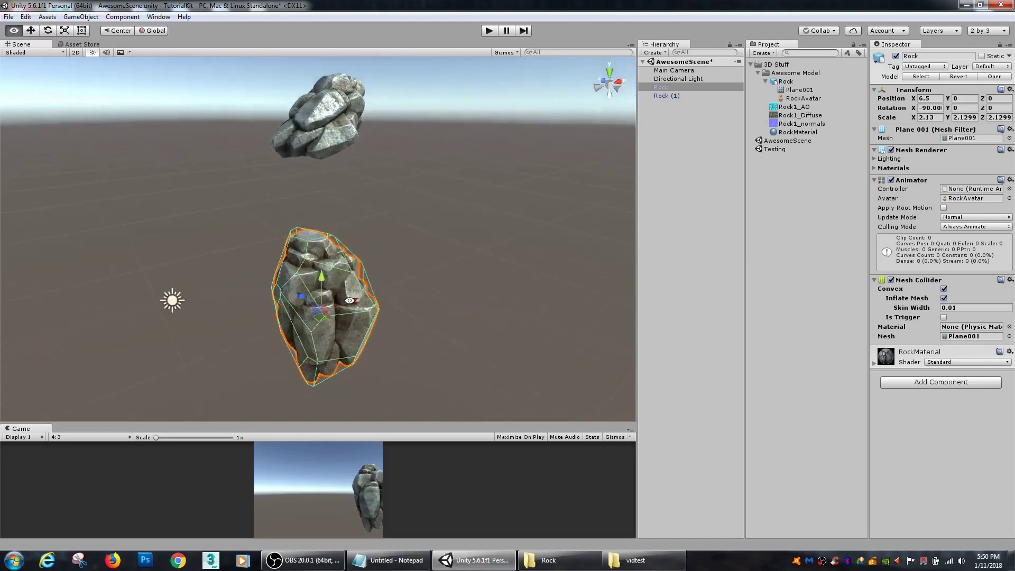
pyautogui.click(347, 154)
pyautogui.keyDown('alt'); pyautogui.moveTo(426, 189); pyautogui.dragTo(502, 168); pyautogui.keyUp('alt')
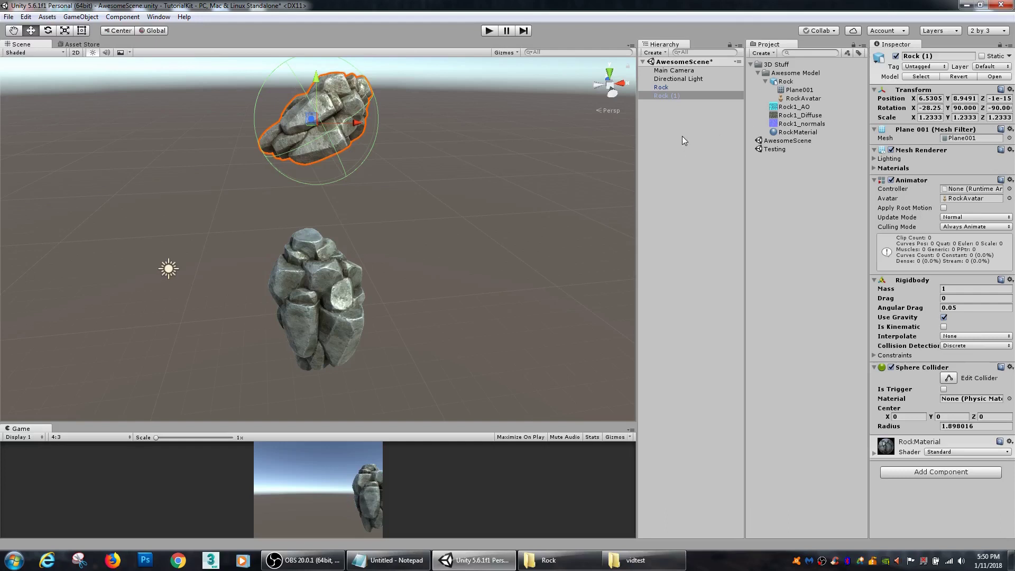
pyautogui.keyDown('alt'); pyautogui.moveTo(565, 123); pyautogui.dragTo(327, 107); pyautogui.keyUp('alt')
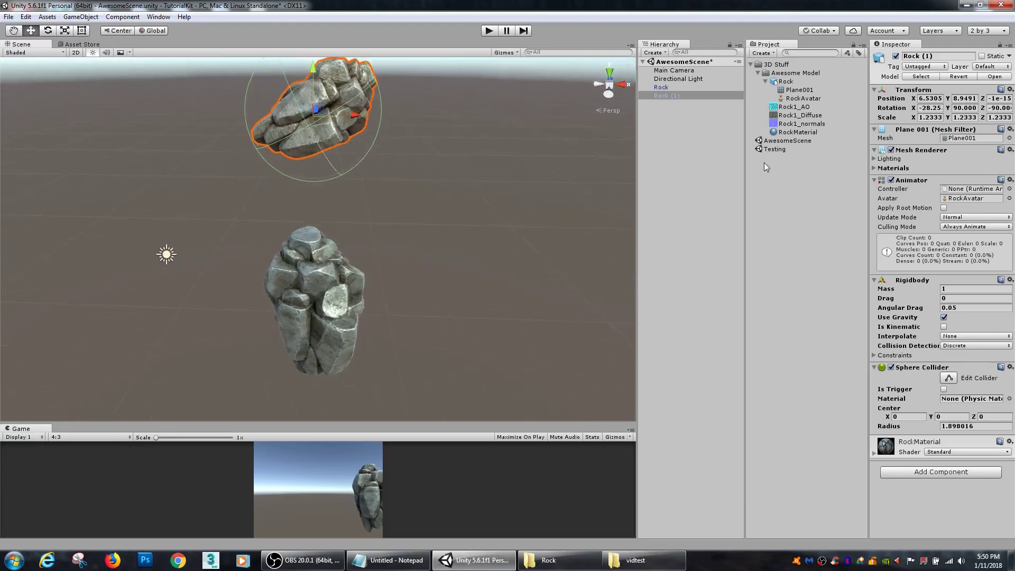
# - Set the original Rock's Mesh Collider skin width to 1e-20, then reselect Rock (1)
pyautogui.click(666, 88)
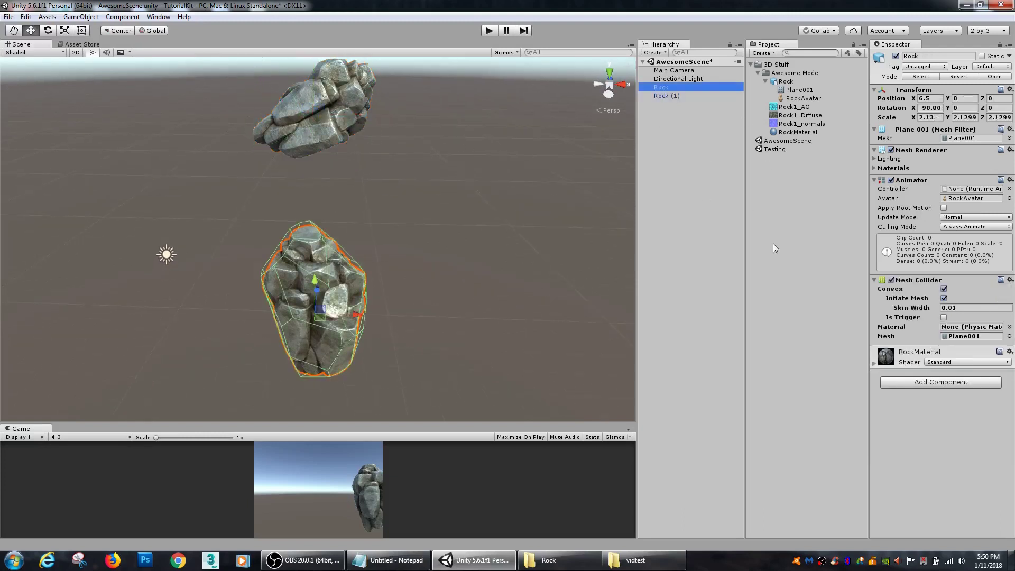
pyautogui.scroll(1, 554, 279)
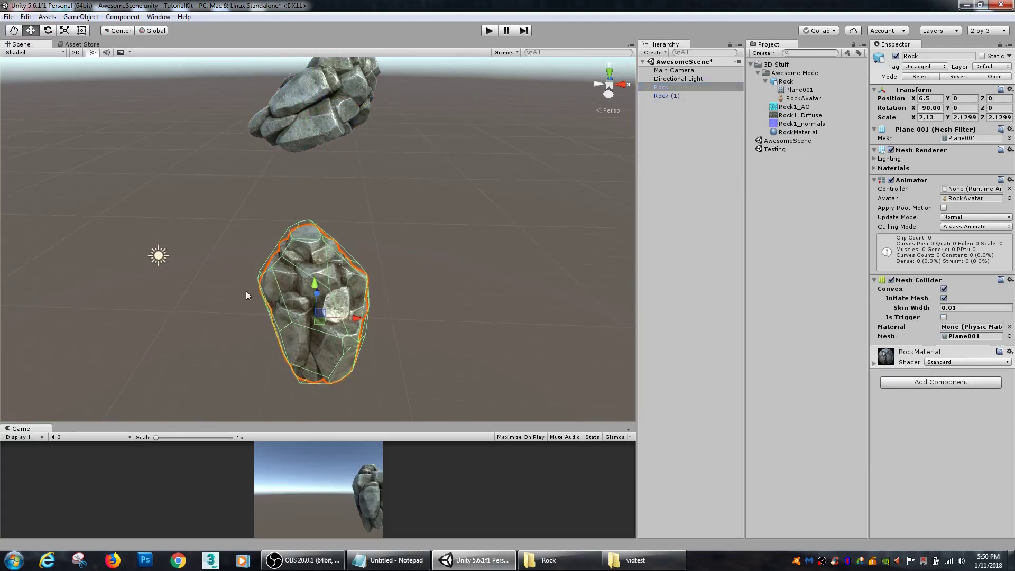
pyautogui.keyDown('alt'); pyautogui.moveTo(317, 320); pyautogui.dragTo(846, 305); pyautogui.keyUp('alt')
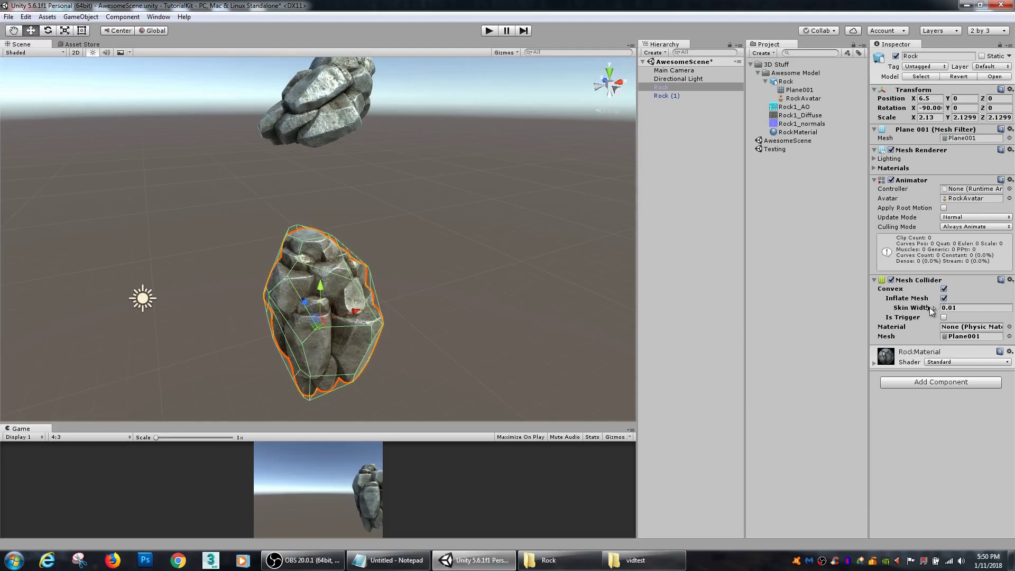
pyautogui.moveTo(933, 308); pyautogui.dragTo(916, 319)
pyautogui.keyDown('alt'); pyautogui.moveTo(389, 281); pyautogui.dragTo(435, 313); pyautogui.keyUp('alt')
pyautogui.keyDown('alt'); pyautogui.moveTo(487, 236); pyautogui.dragTo(458, 276); pyautogui.keyUp('alt')
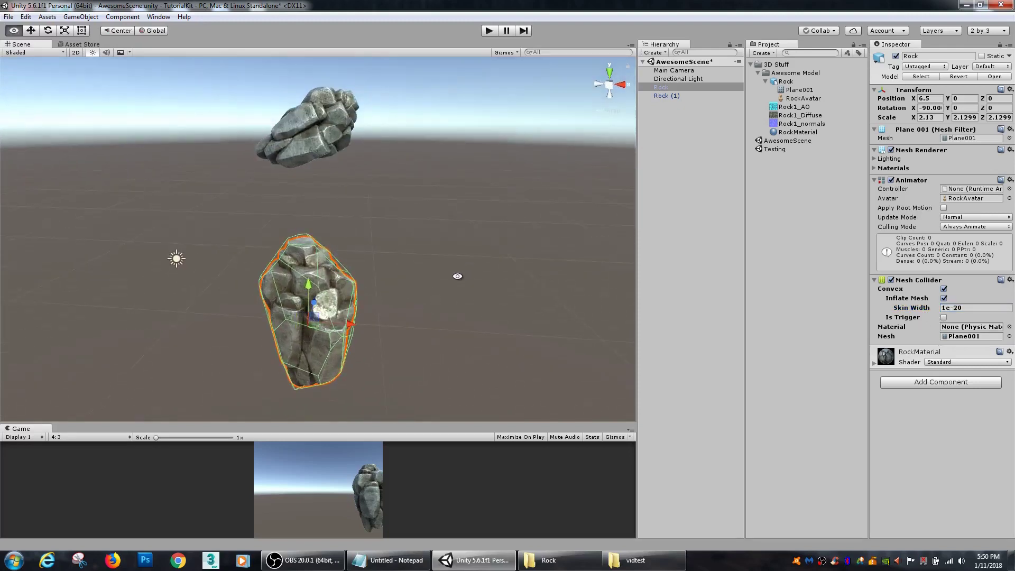
pyautogui.click(323, 132)
pyautogui.keyDown('alt'); pyautogui.moveTo(324, 132); pyautogui.dragTo(249, 110); pyautogui.keyUp('alt')
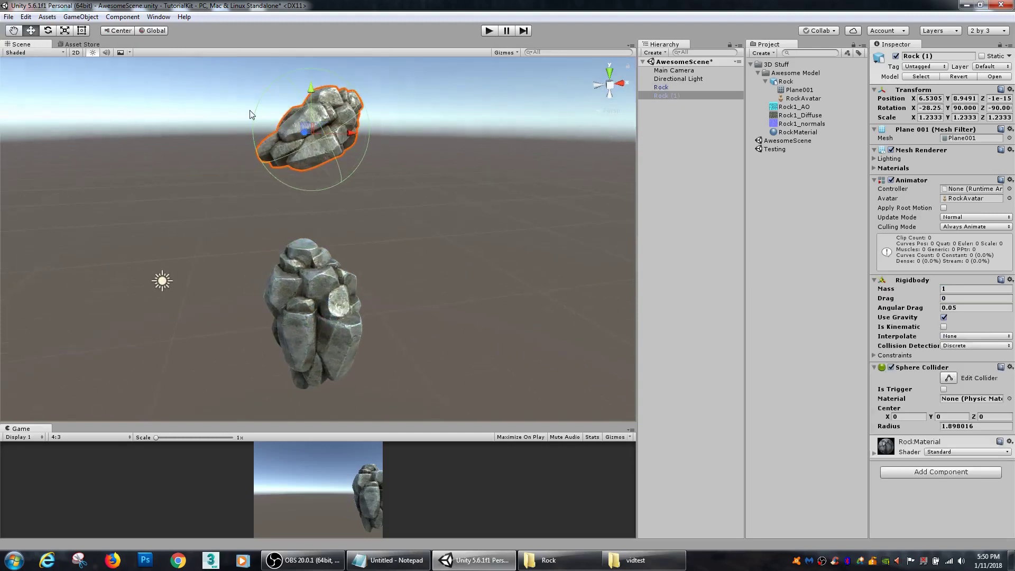